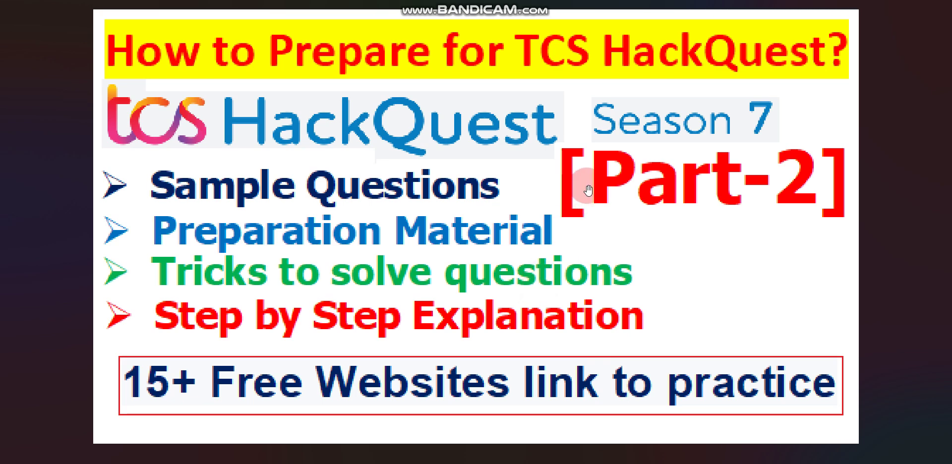
Step: View the Audio Listener challenge image, then return to the part-2 folder in File Explorer
click(935, 230)
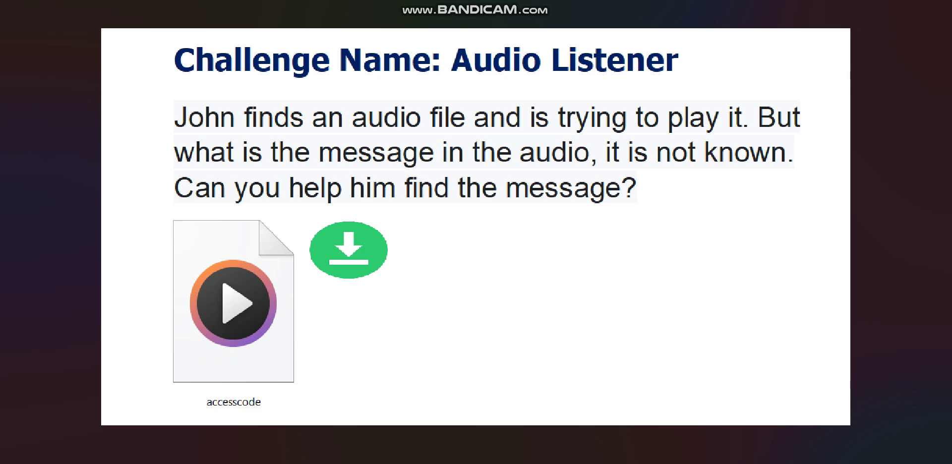
key(alt+Tab)
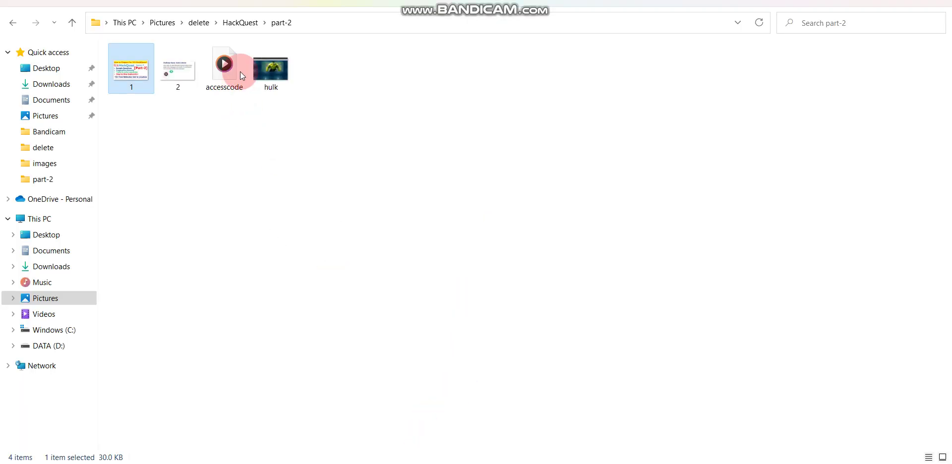
click(221, 67)
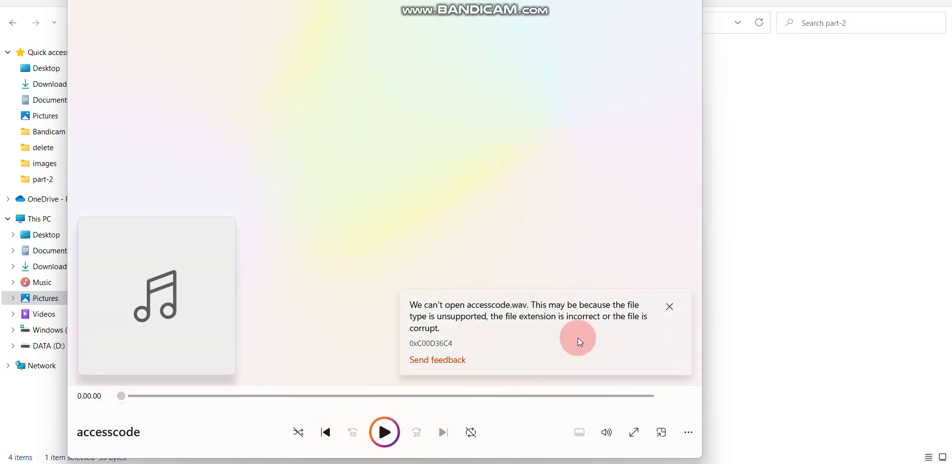
click(669, 308)
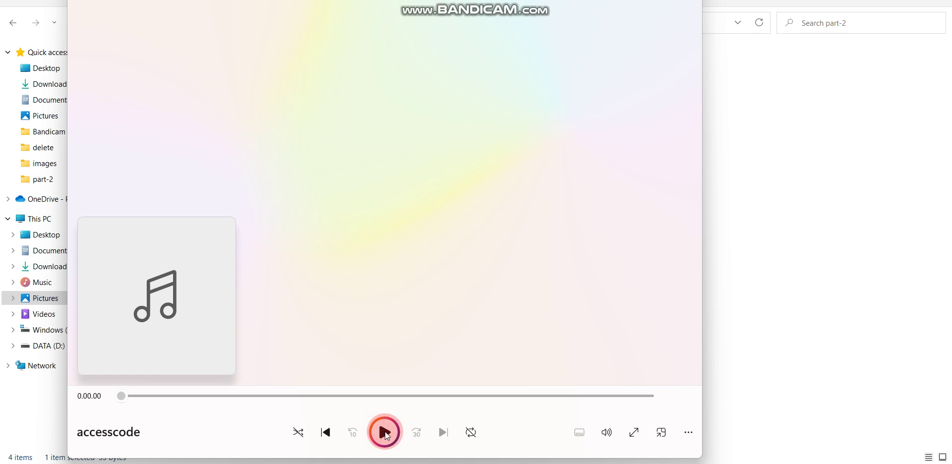
click(361, 225)
click(403, 41)
key(alt+F4)
right_click(221, 67)
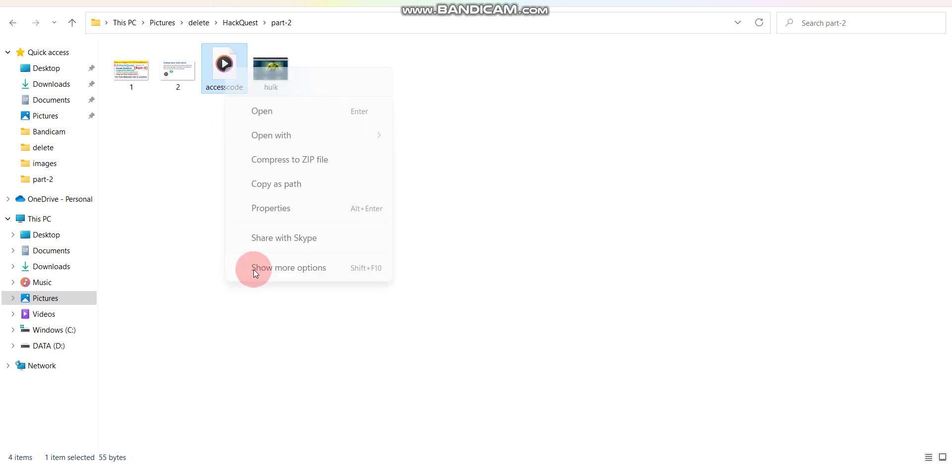
click(260, 239)
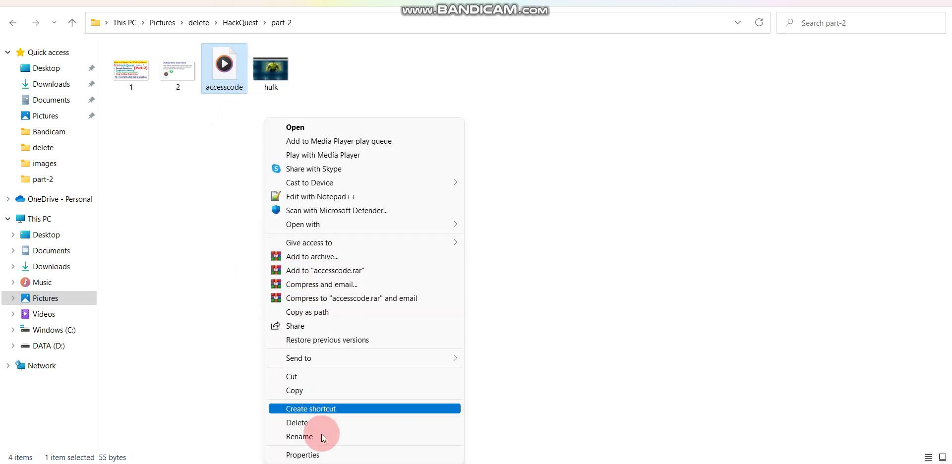
click(308, 454)
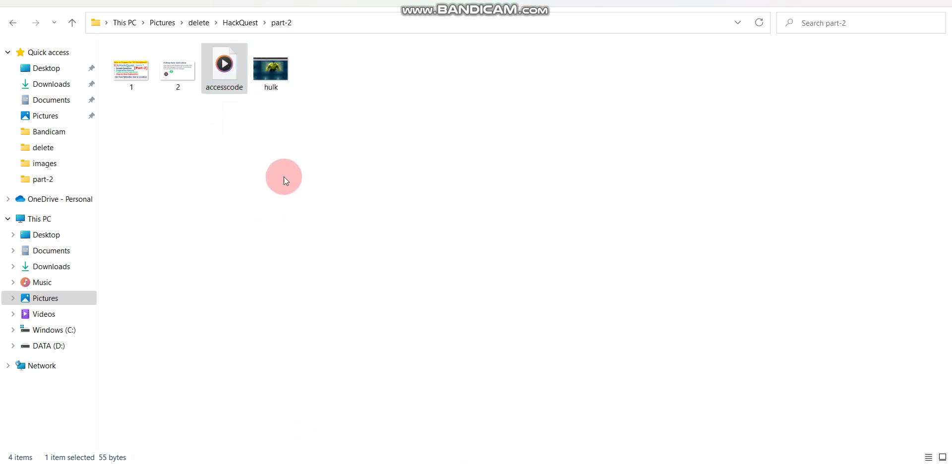
drag(296, 148, 317, 190)
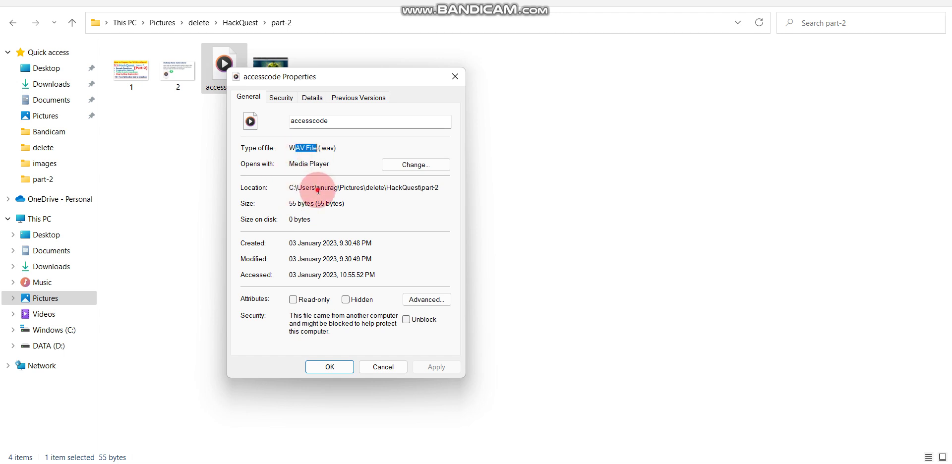
click(281, 97)
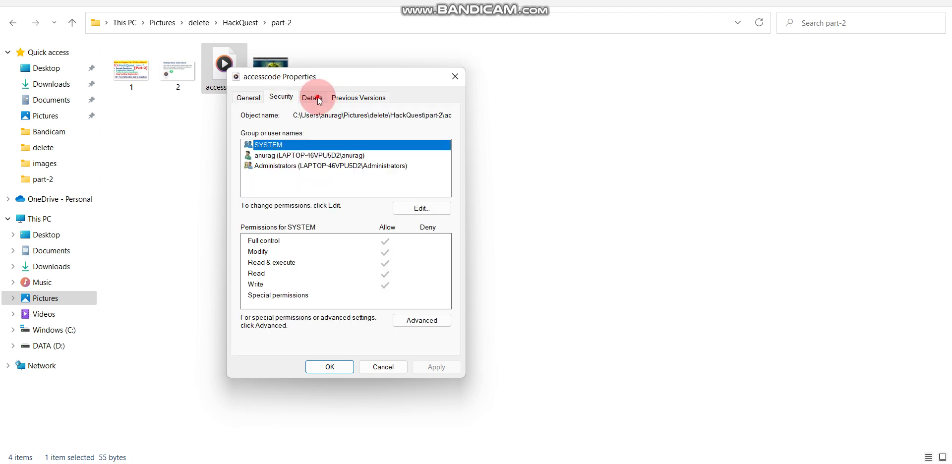
click(318, 99)
click(366, 97)
click(254, 99)
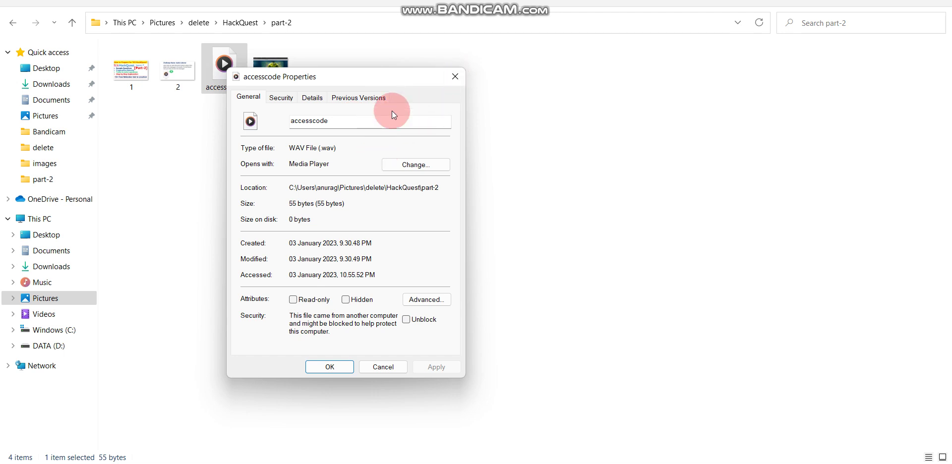
drag(396, 74, 472, 76)
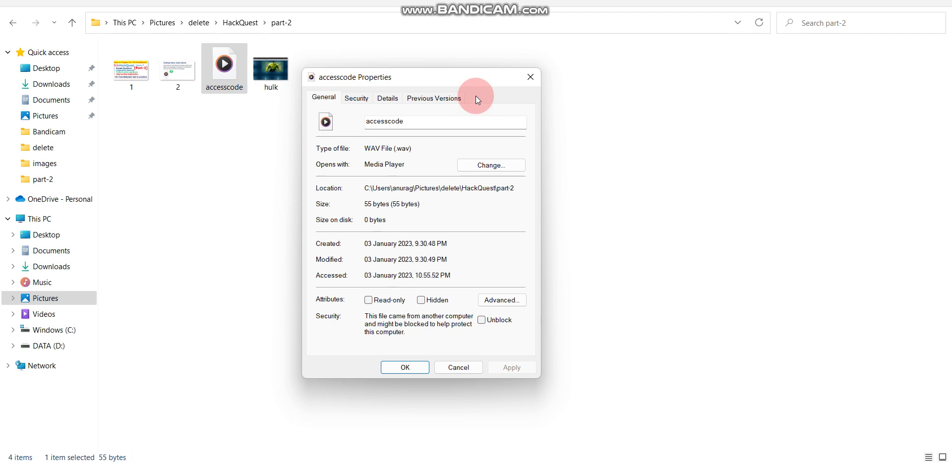
click(529, 77)
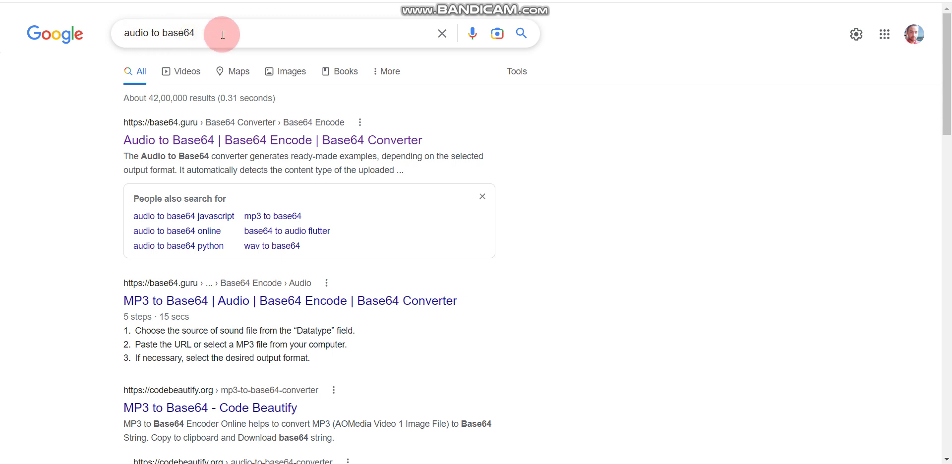
Step: Open the Base64.Guru Audio to Base64 converter from the 'audio to base64' results
click(150, 148)
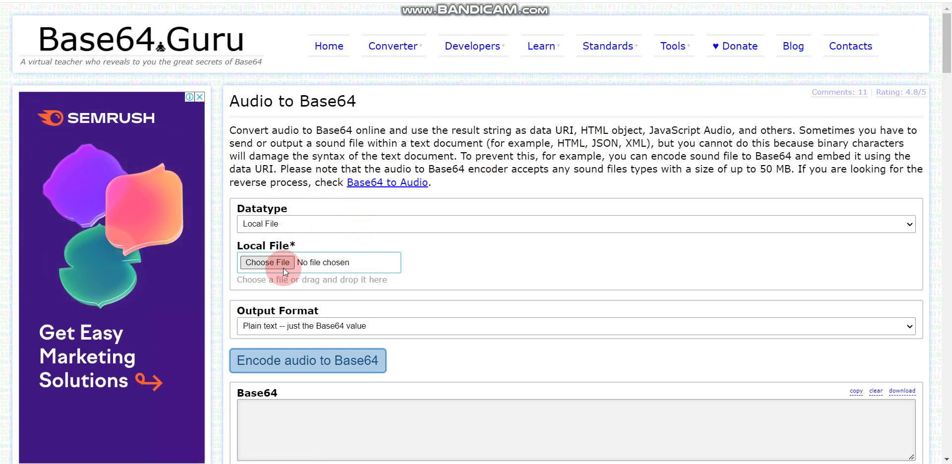
Step: Upload the accesscode audio file to Base64.Guru and encode it to Base64
click(318, 261)
click(321, 151)
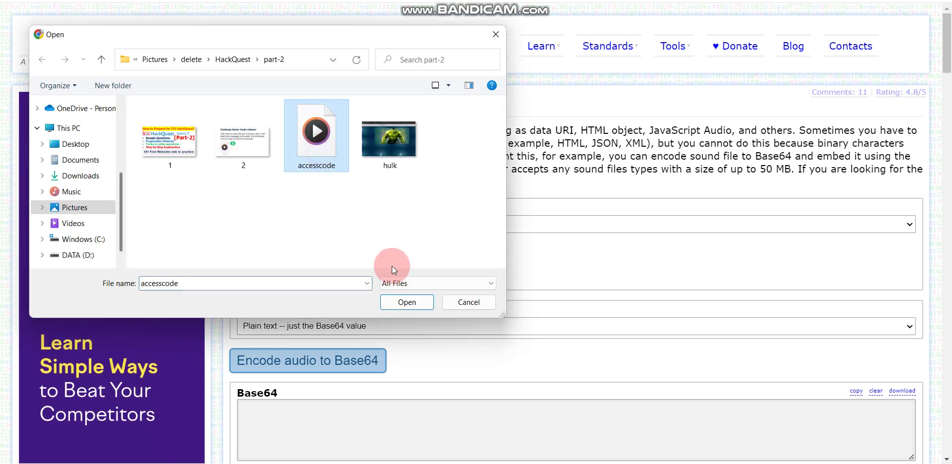
click(417, 303)
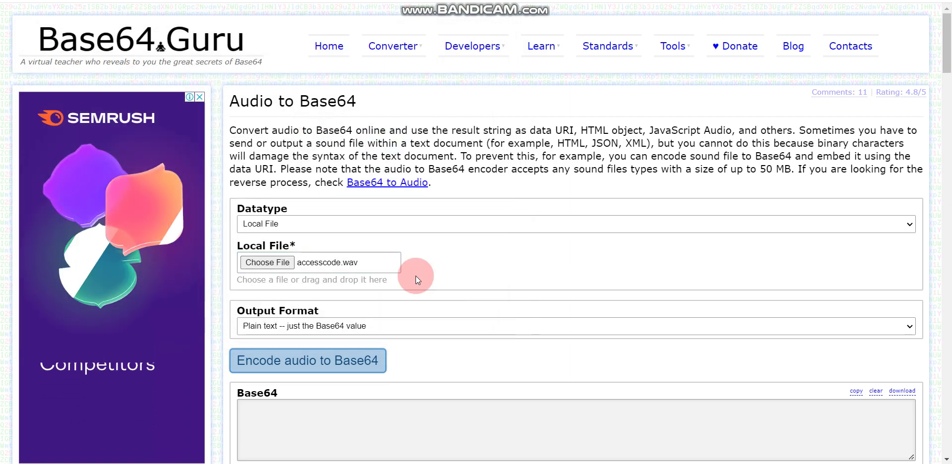
scroll(415, 274, down, 3)
scroll(415, 274, down, 1)
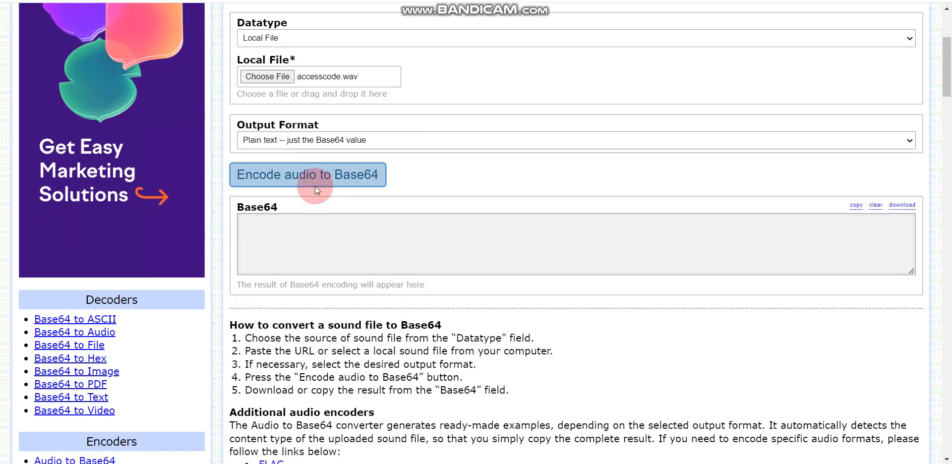
click(292, 181)
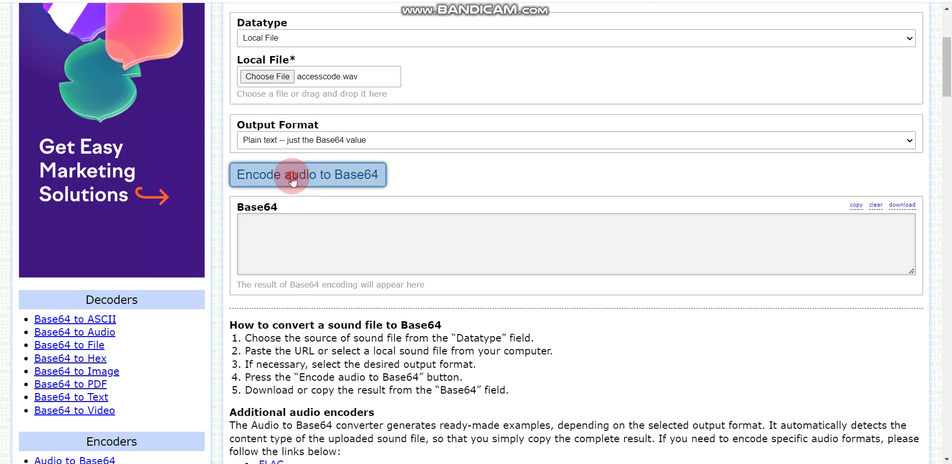
Step: Dismiss the sidebar advertisement covering the Base64 output
scroll(427, 255, down, 4)
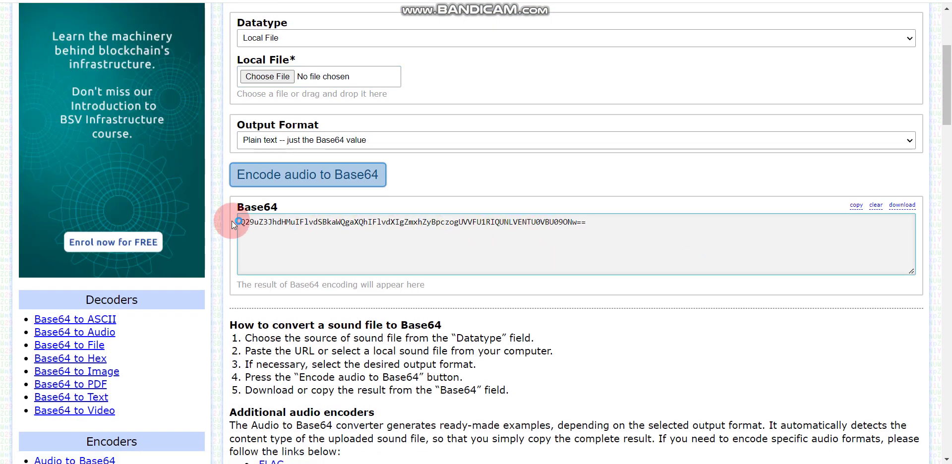
drag(596, 217, 512, 222)
click(611, 229)
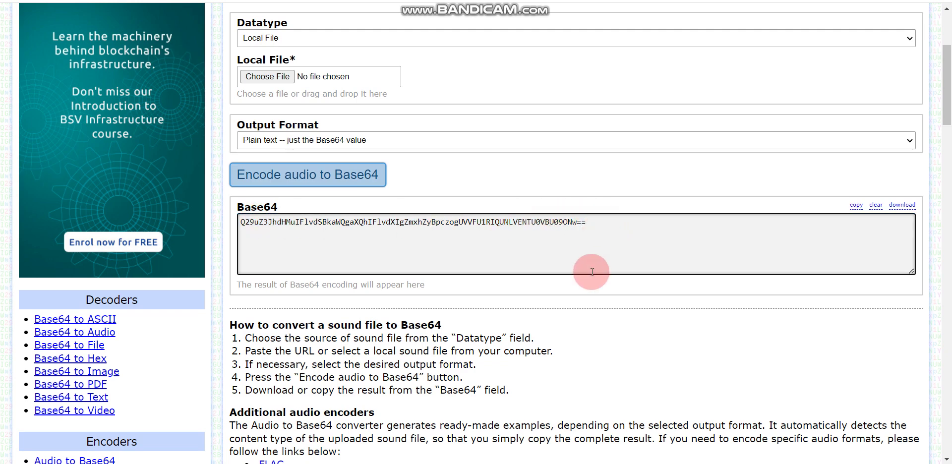
scroll(649, 273, up, 2)
scroll(591, 273, up, 1)
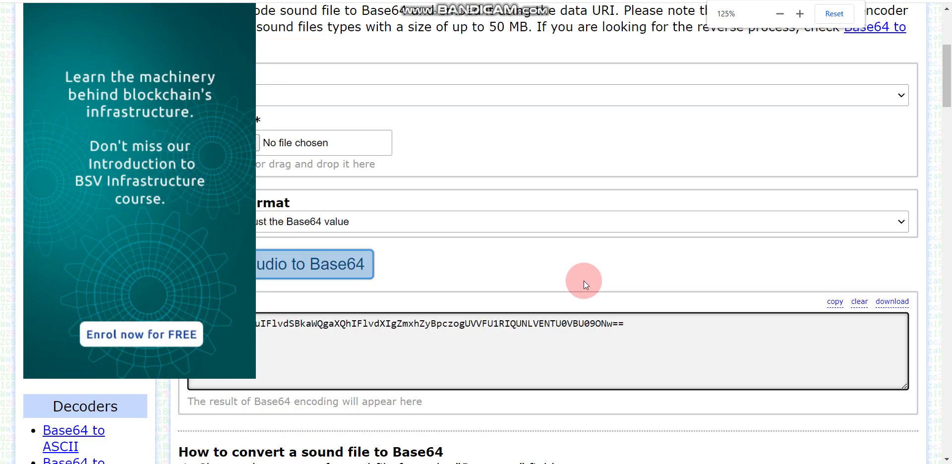
scroll(403, 276, down, 3)
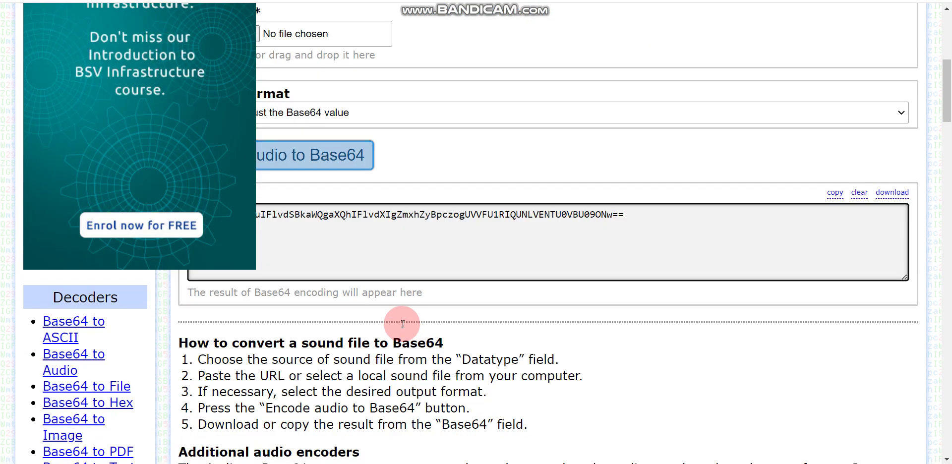
scroll(319, 213, up, 6)
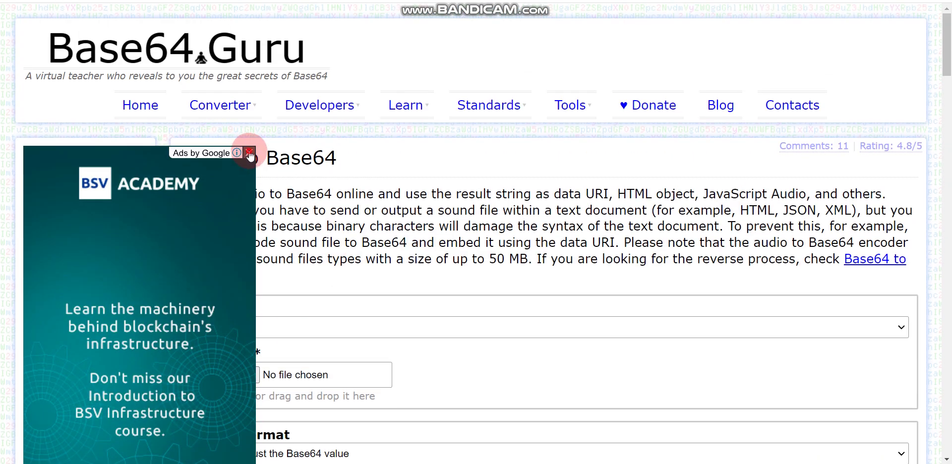
click(250, 152)
scroll(484, 223, down, 5)
scroll(390, 240, up, 5)
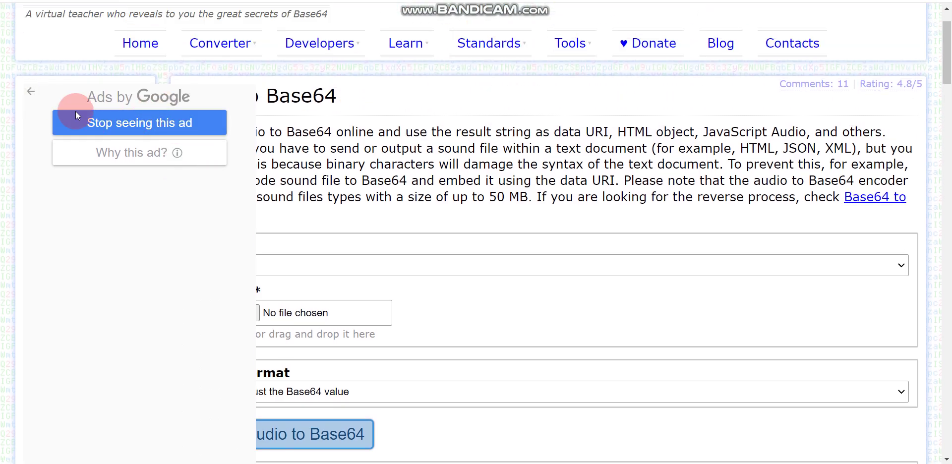
click(76, 113)
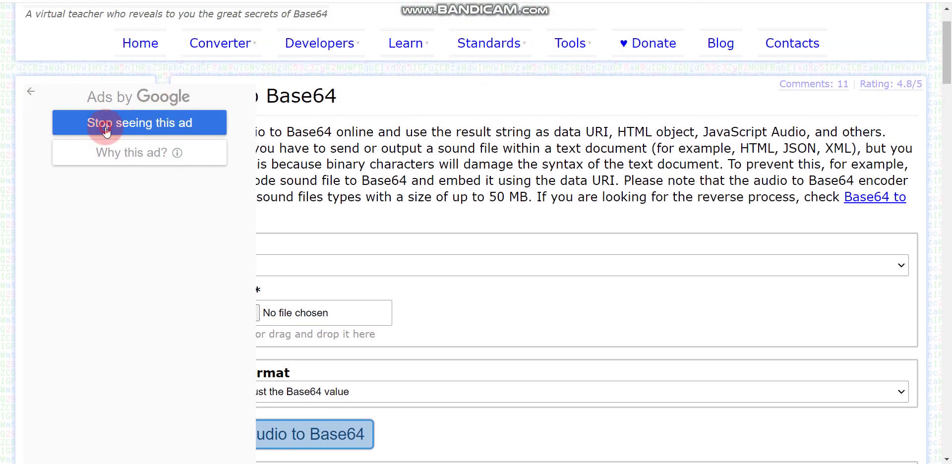
scroll(425, 191, down, 4)
Step: Zoom out and select the entire Base64 output string for copying
click(474, 294)
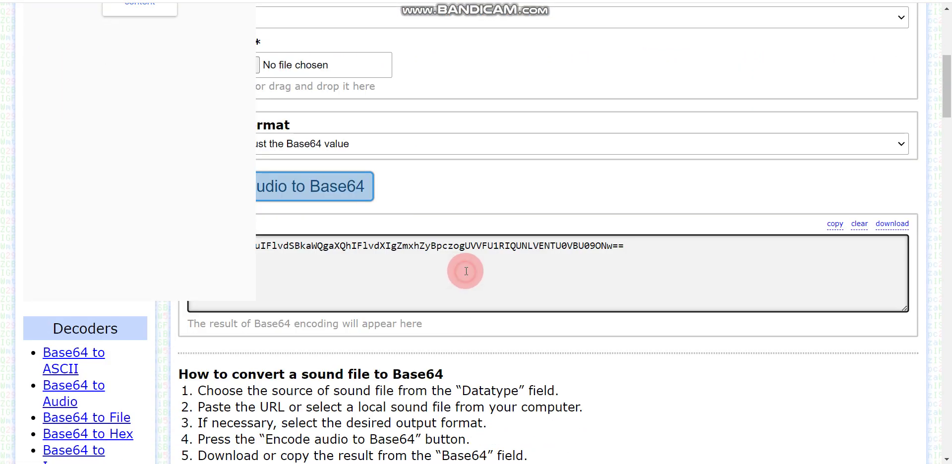
key(ctrl+minus)
drag(668, 203, 218, 186)
key(ctrl+c)
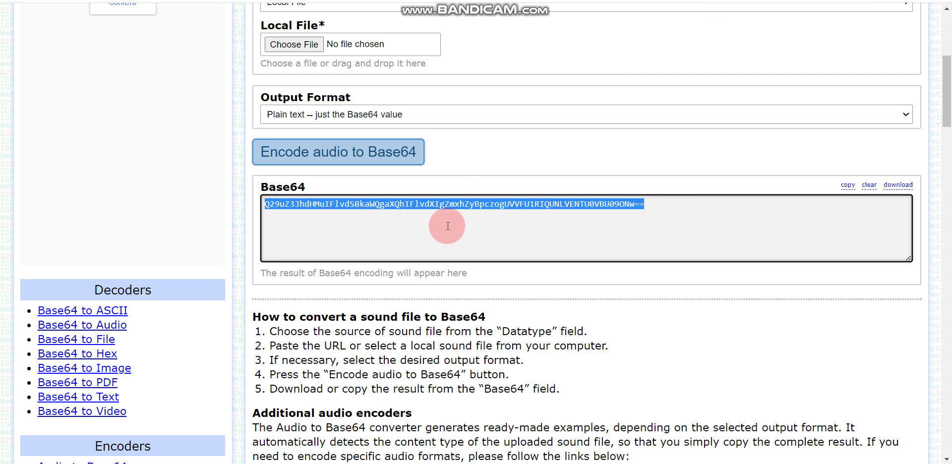
scroll(447, 224, up, 2)
scroll(448, 222, up, 1)
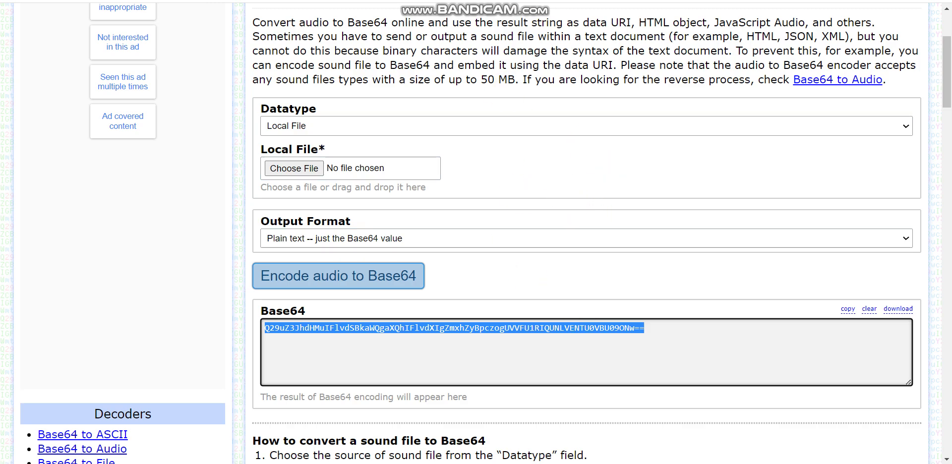
click(511, 125)
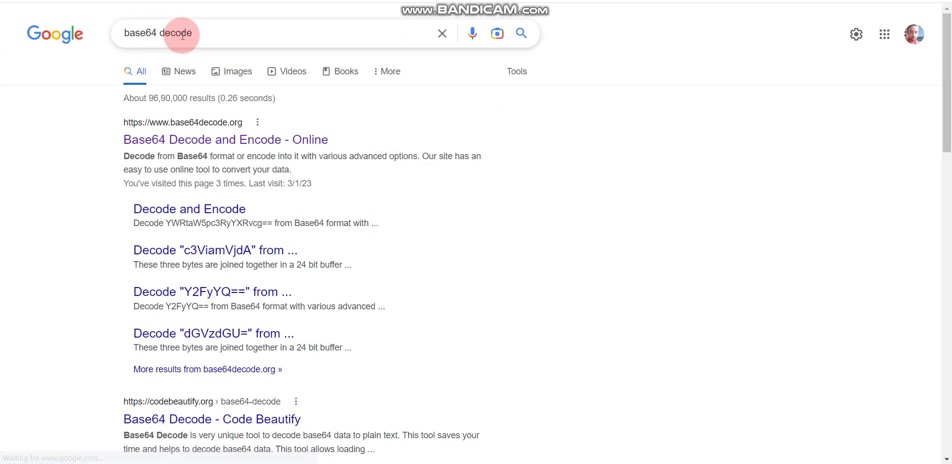
Step: Open base64decode.org and paste the copied Base64 string into the decode box
click(188, 142)
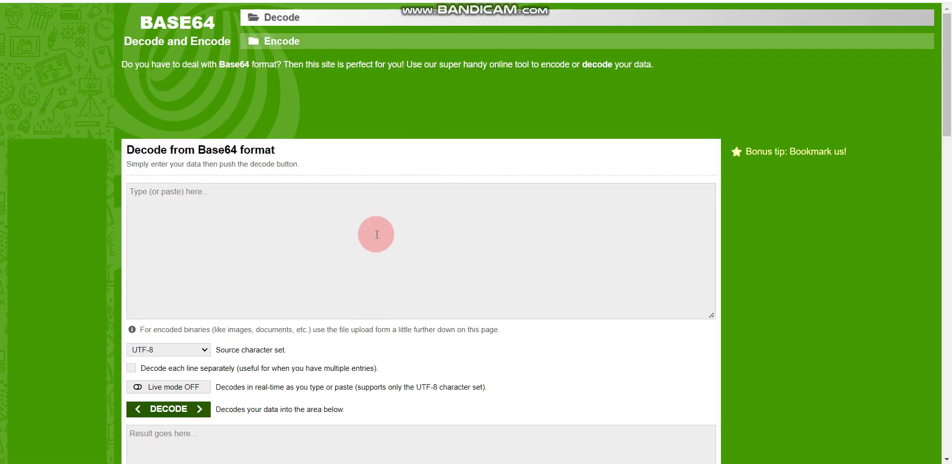
scroll(206, 161, down, 1)
click(206, 161)
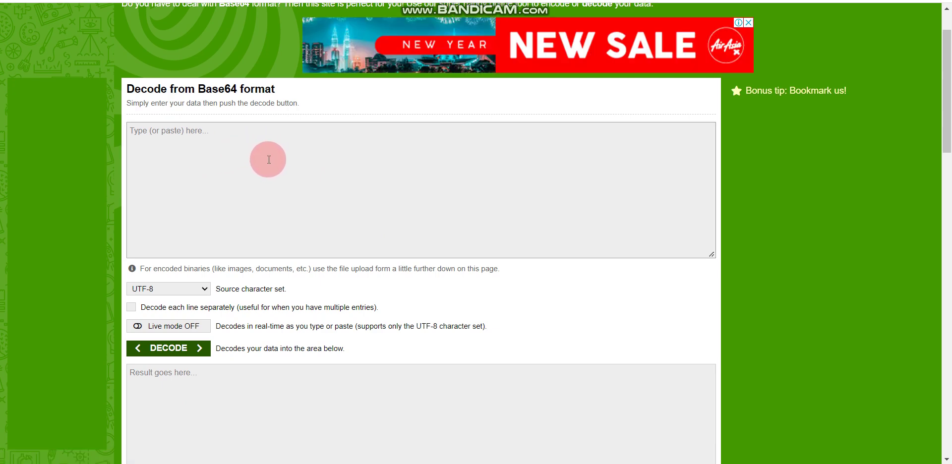
key(ctrl+v)
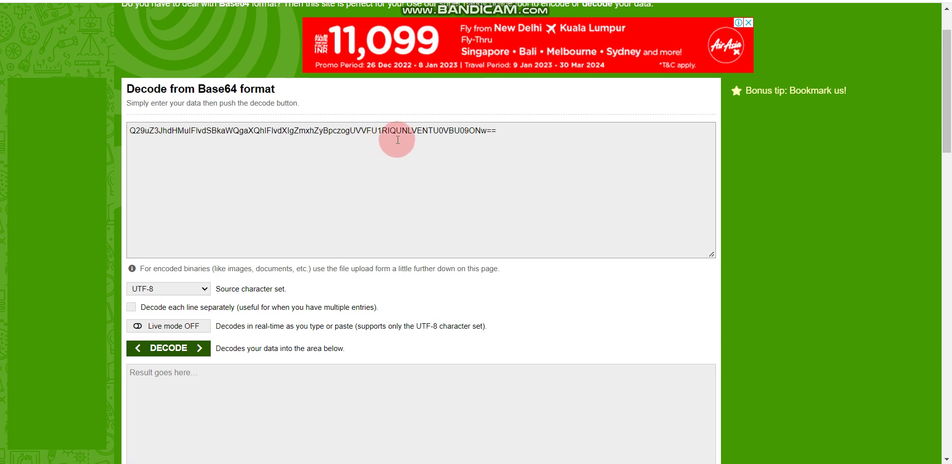
scroll(291, 185, down, 1)
scroll(289, 184, down, 2)
Step: Decode the string, zoom the page to 150%, and select the flag QUESTHACKTCSSEASON7
drag(159, 228, 279, 242)
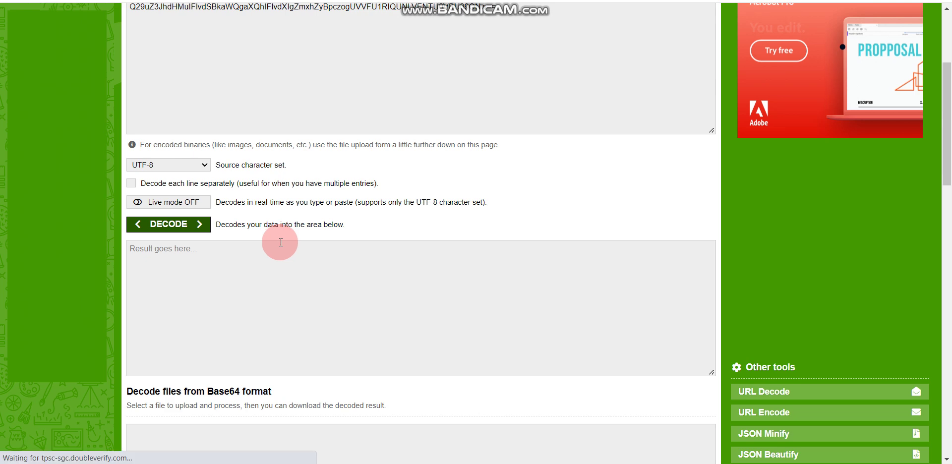
scroll(276, 249, down, 4)
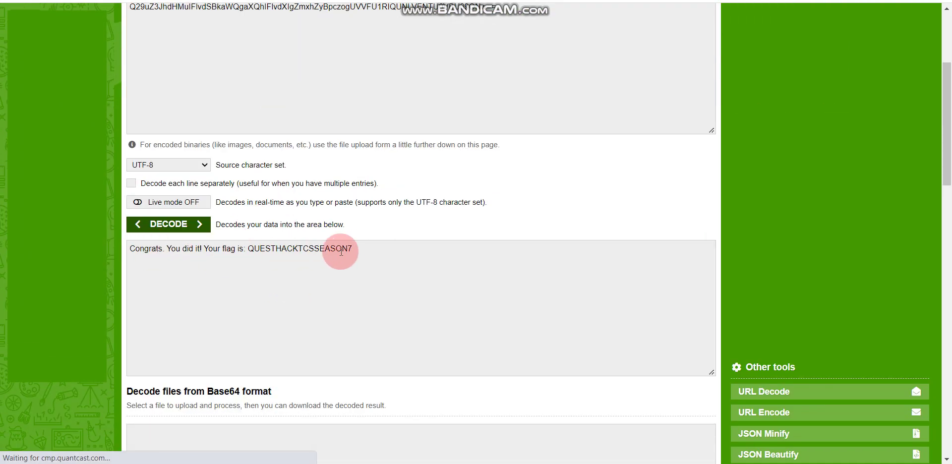
click(131, 249)
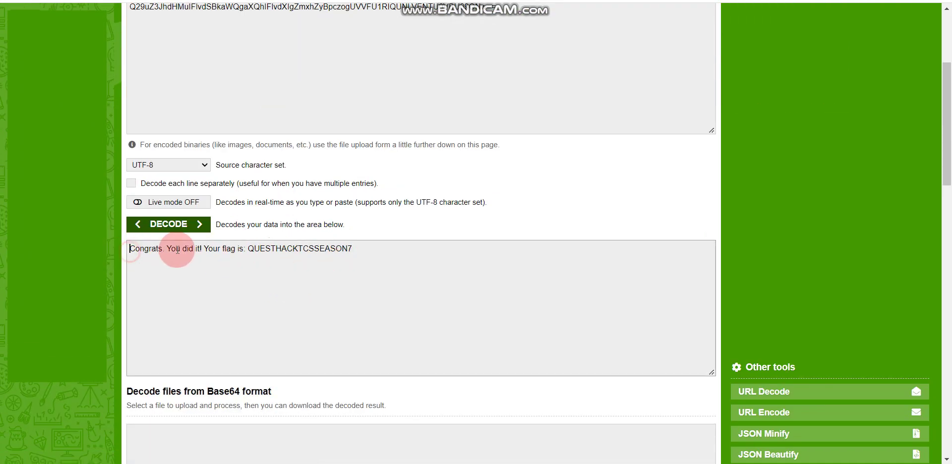
drag(369, 248, 130, 251)
click(176, 257)
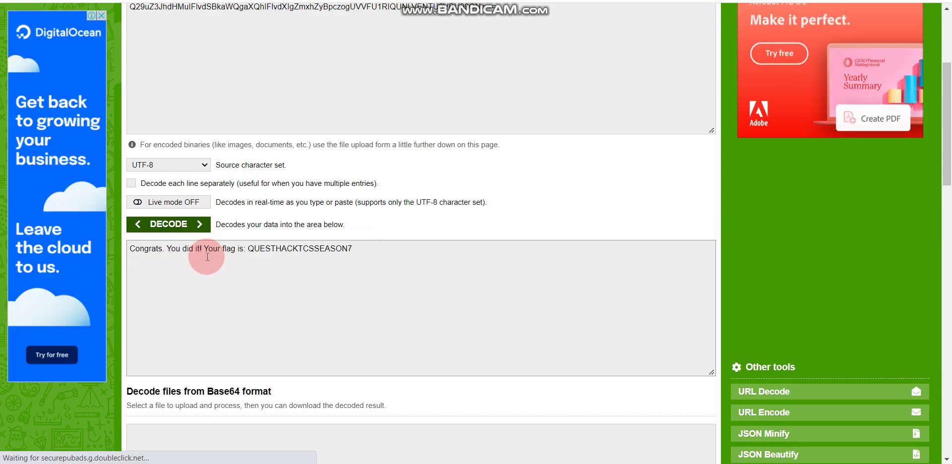
key(ctrl+plus)
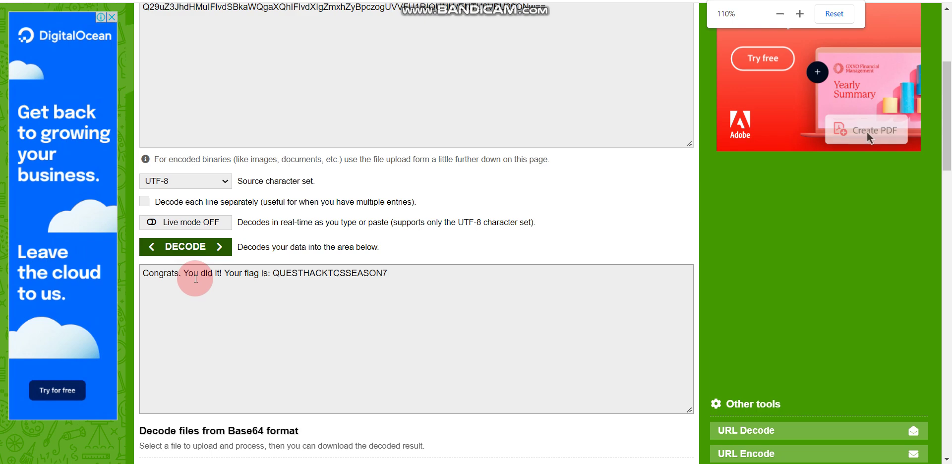
key(ctrl+plus)
key(ctrl+plus)
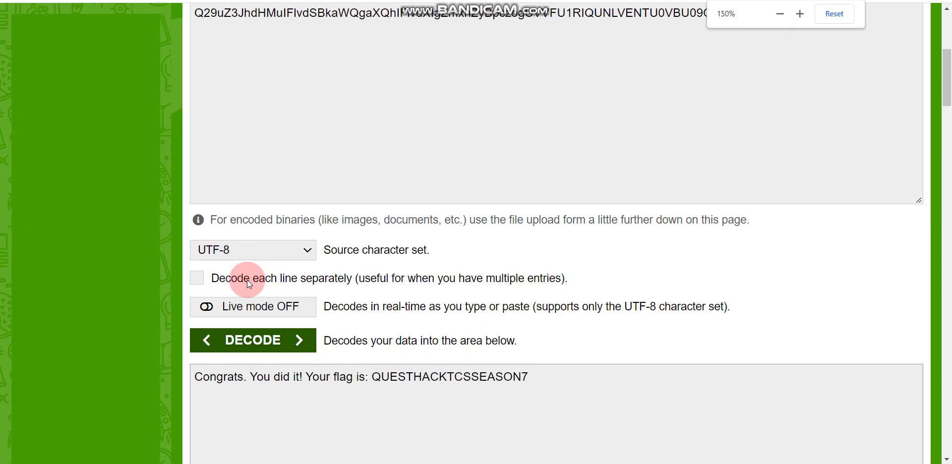
scroll(247, 280, down, 3)
click(227, 205)
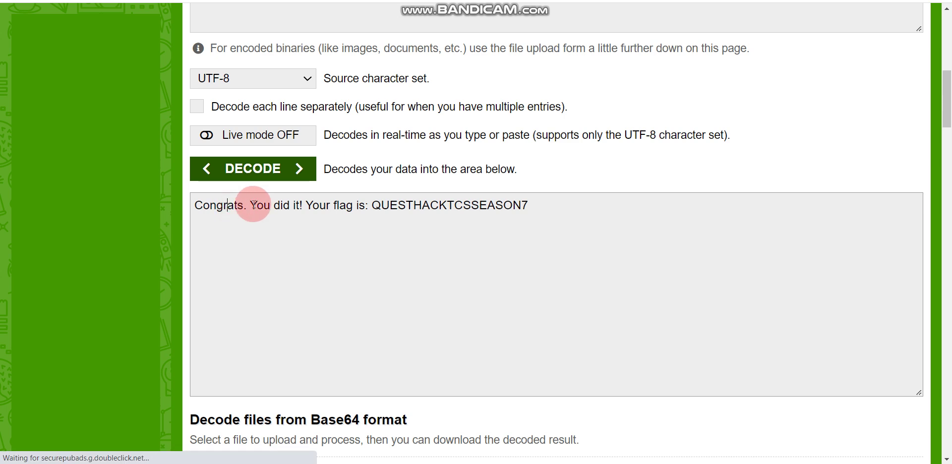
drag(373, 205, 535, 198)
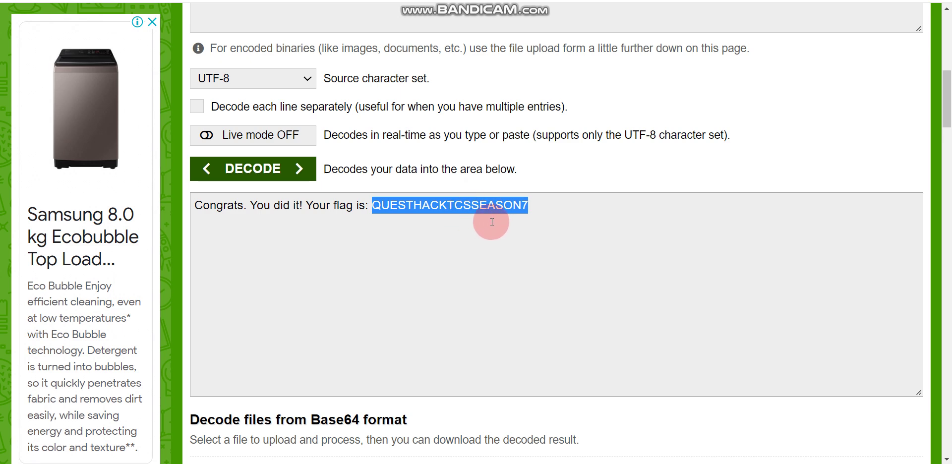
Step: Check the flag against the Audio Listener challenge, then switch to the Medium write-up
click(583, 318)
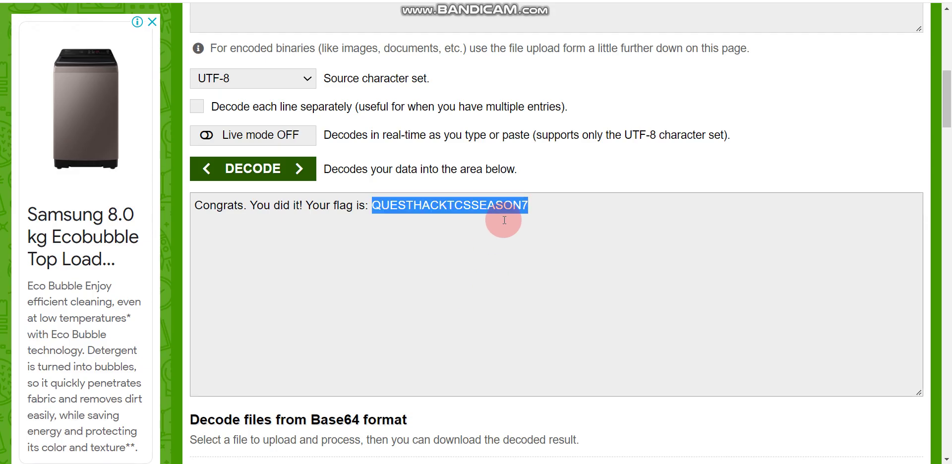
click(504, 220)
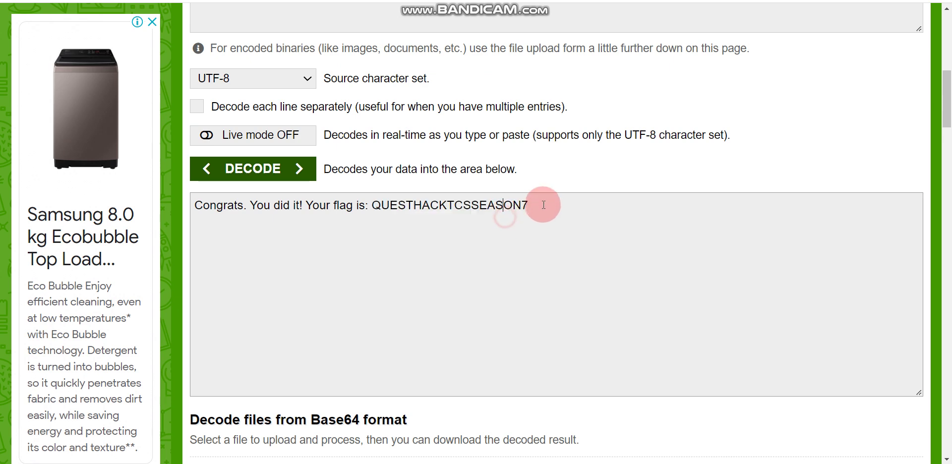
drag(542, 203, 382, 196)
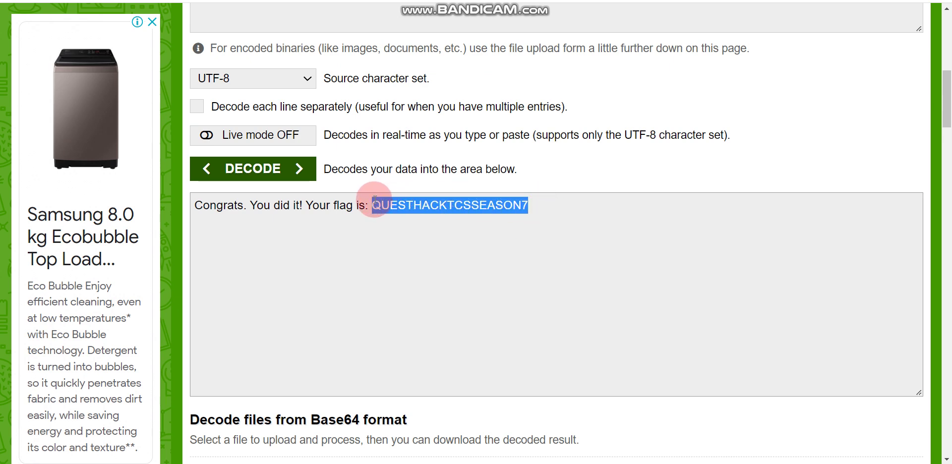
drag(441, 213, 871, 4)
click(871, 3)
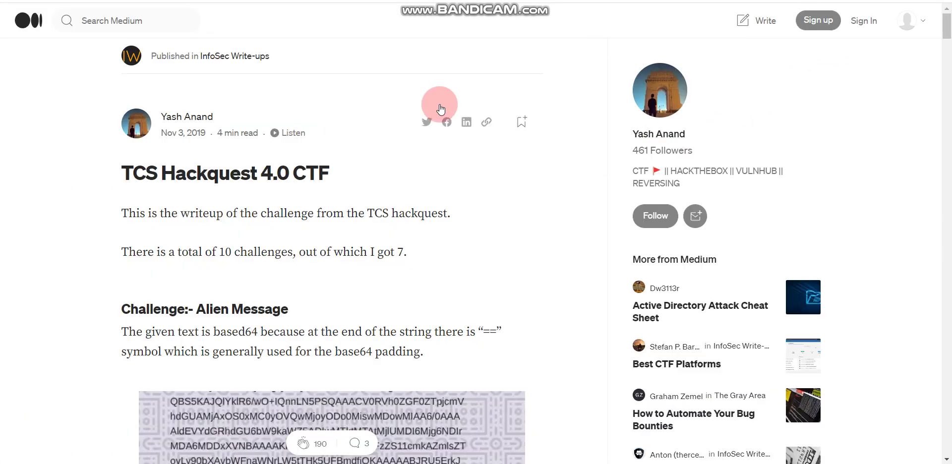
scroll(235, 151, down, 1)
scroll(235, 151, down, 3)
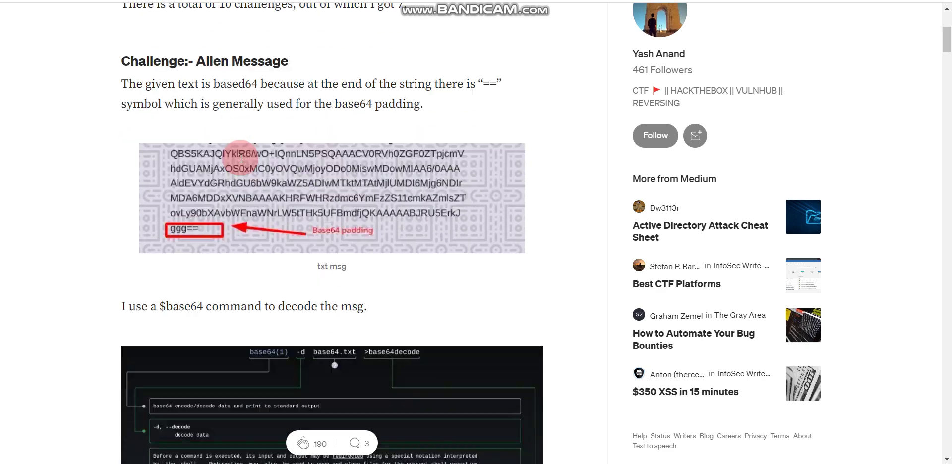
scroll(238, 153, up, 4)
scroll(181, 170, down, 3)
scroll(207, 169, down, 2)
scroll(149, 168, up, 5)
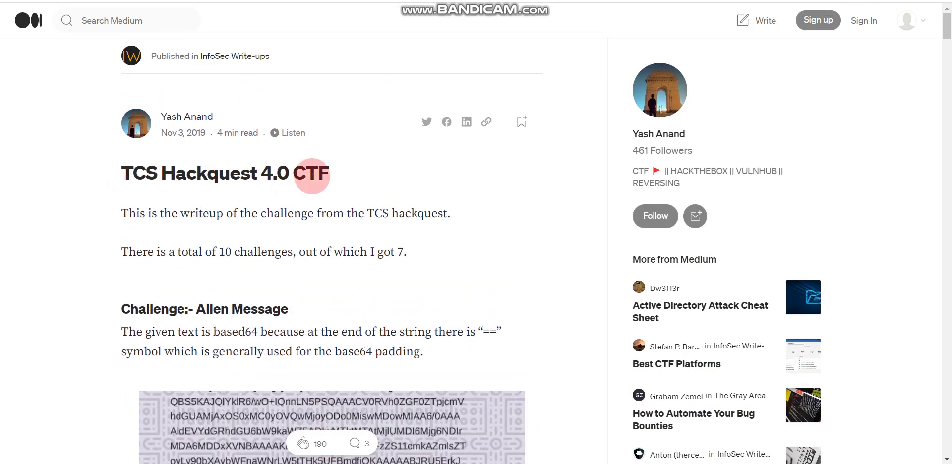
drag(116, 173, 351, 171)
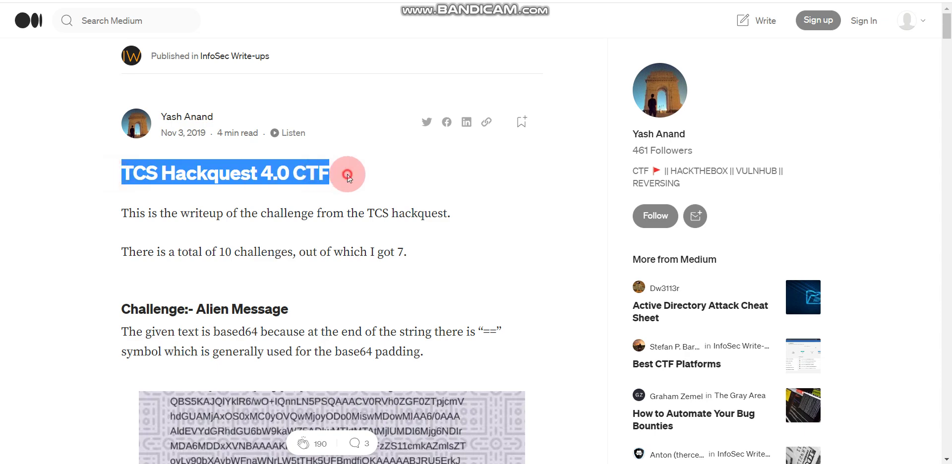
click(350, 164)
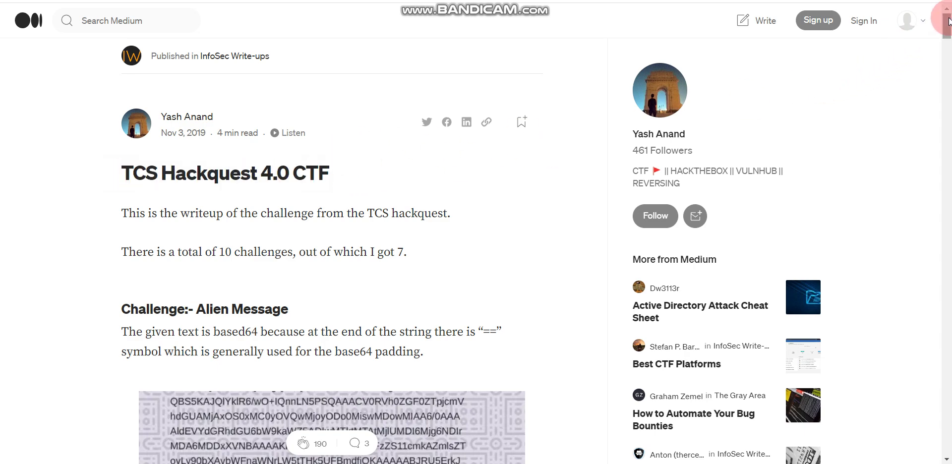
scroll(948, 21, down, 6)
scroll(261, 176, up, 6)
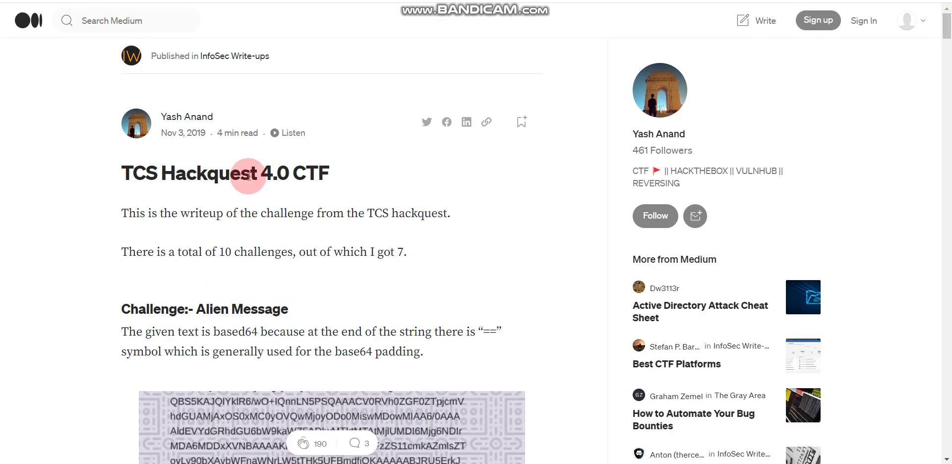
click(949, 35)
drag(948, 28, 949, 88)
scroll(398, 176, down, 10)
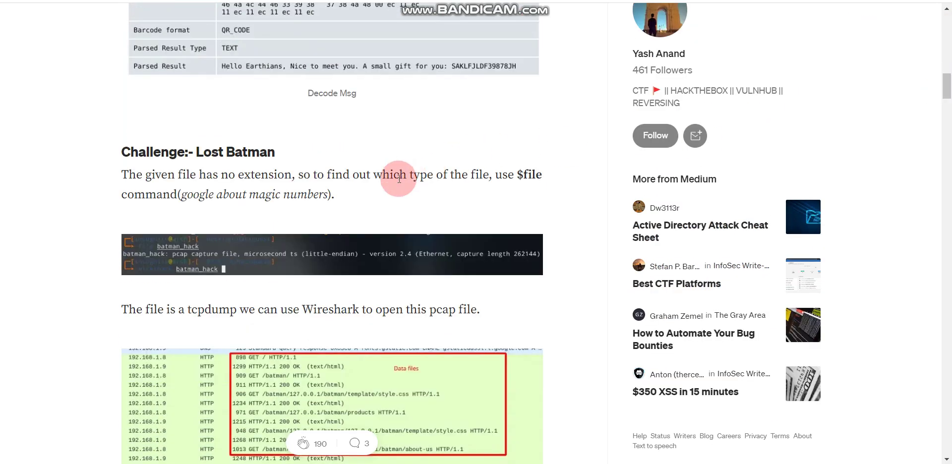
scroll(325, 171, up, 6)
scroll(326, 173, up, 20)
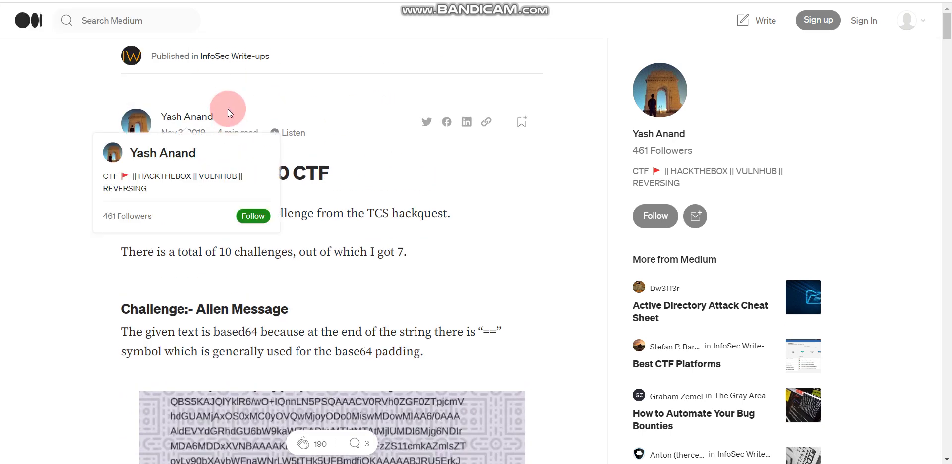
key(alt+Left)
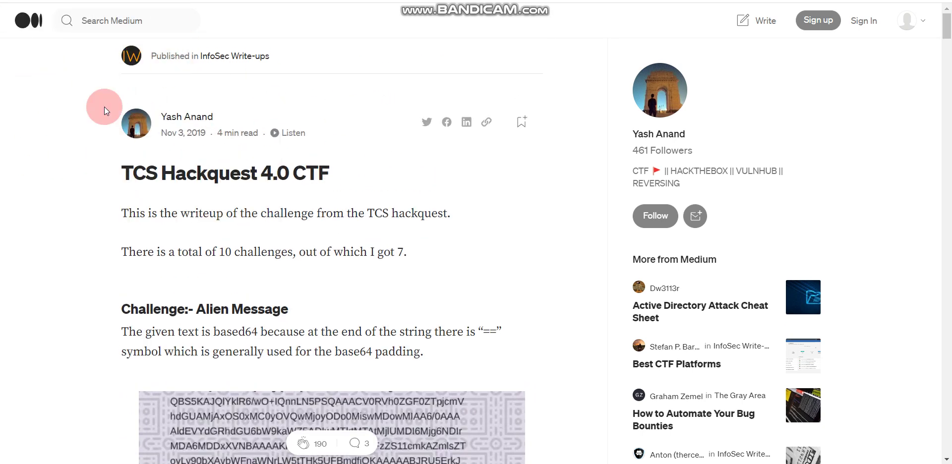
Step: Highlight the TCS HackQuest Season 5 article title
click(247, 168)
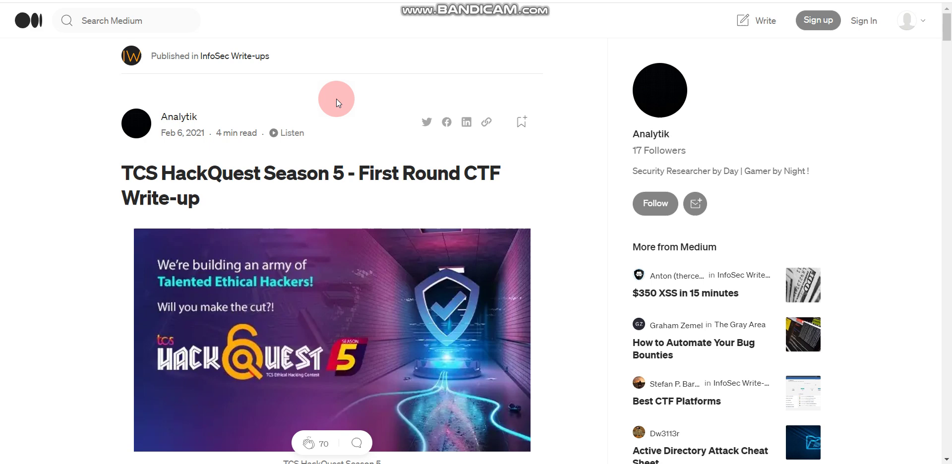
drag(110, 174, 225, 195)
click(225, 196)
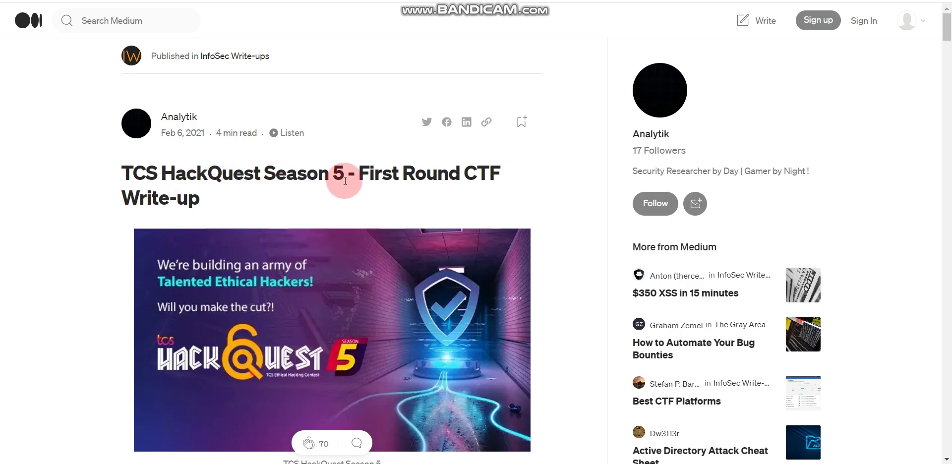
Step: Scroll to the Solution/Approach Hulk screenshot and bring up its context menu
scroll(377, 175, down, 12)
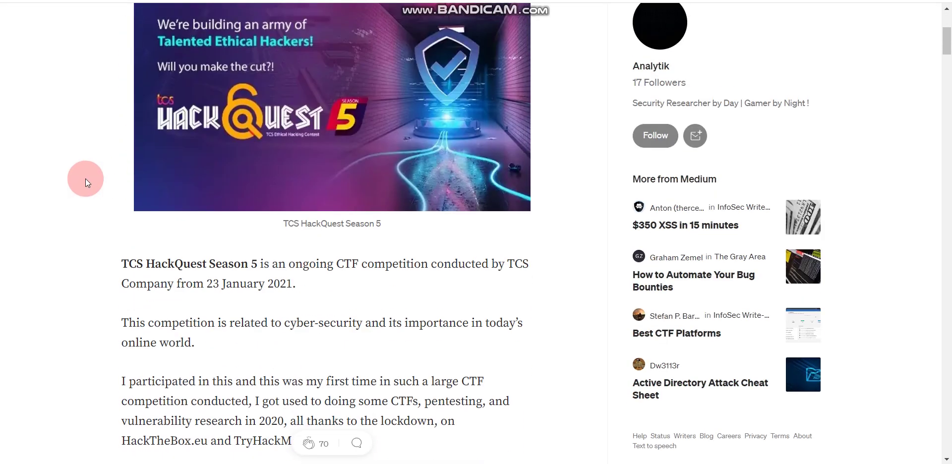
scroll(216, 221, down, 5)
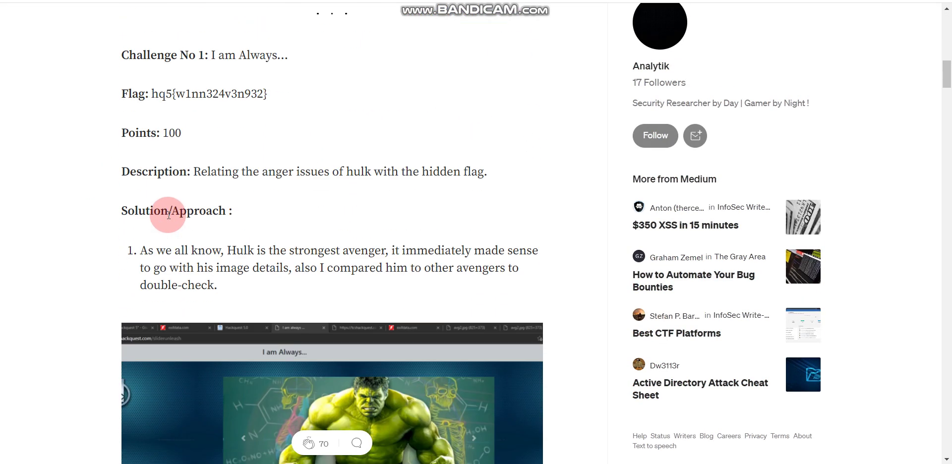
scroll(236, 227, up, 14)
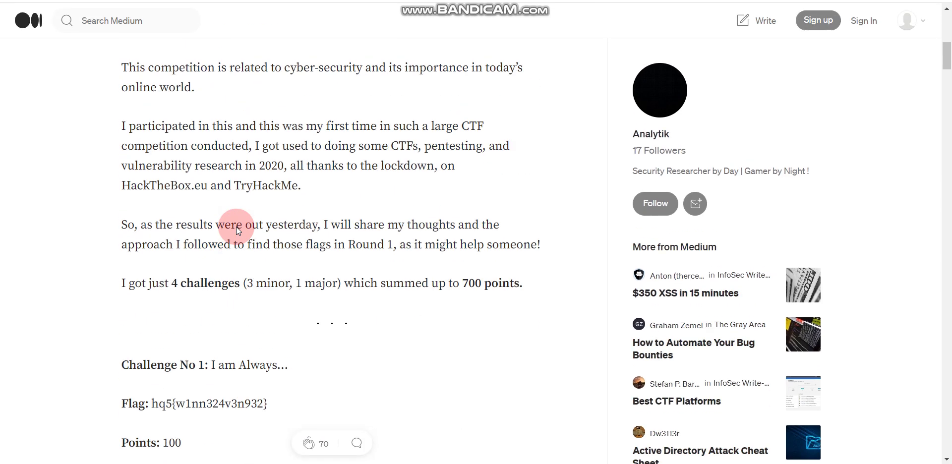
scroll(237, 227, up, 4)
scroll(238, 224, down, 16)
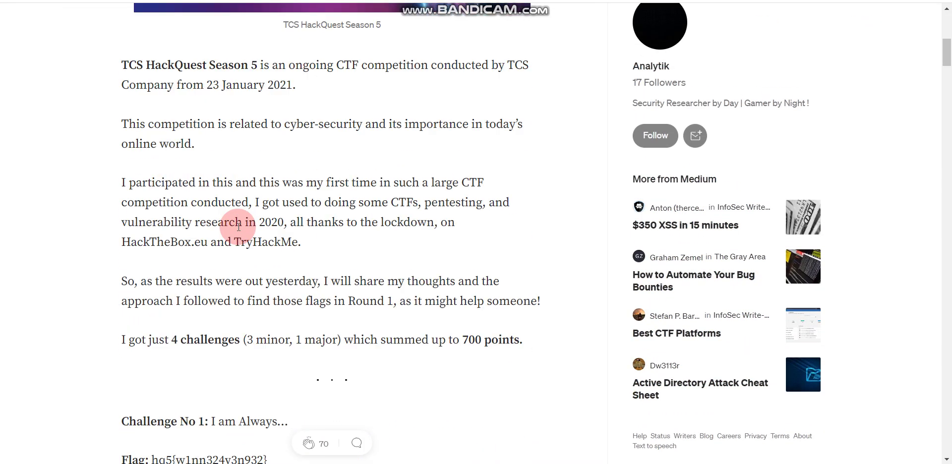
scroll(263, 226, down, 2)
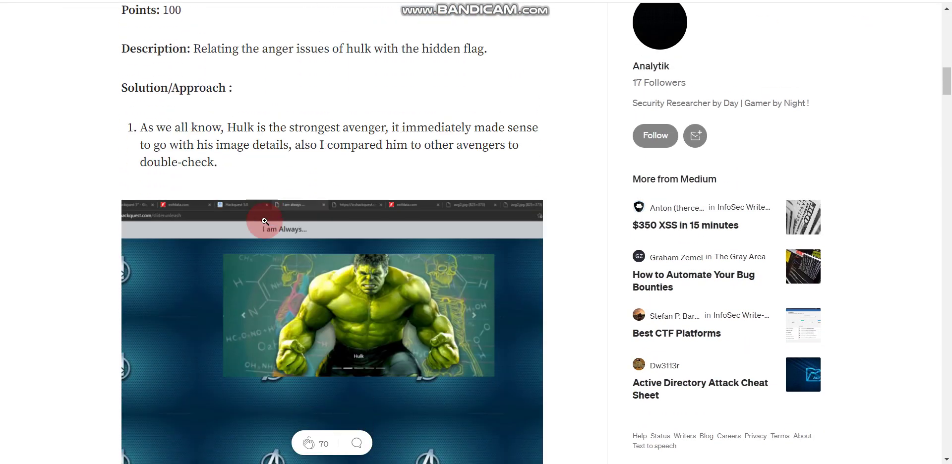
scroll(261, 154, down, 5)
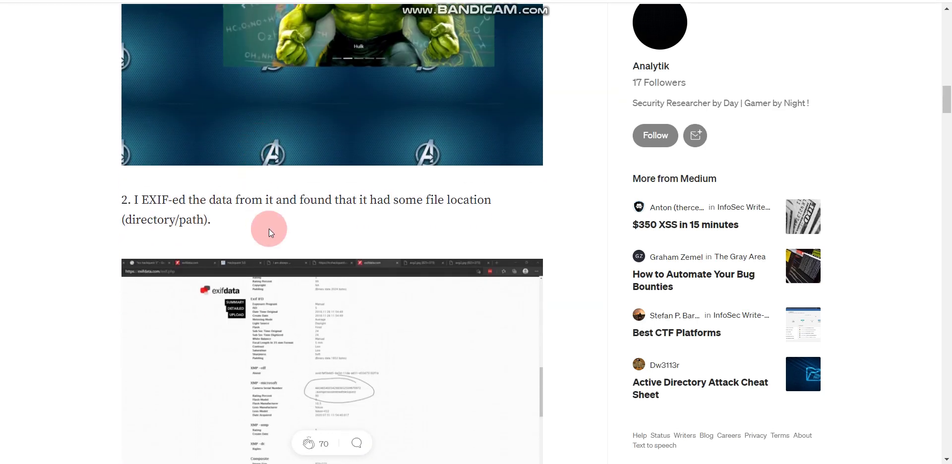
scroll(263, 227, up, 8)
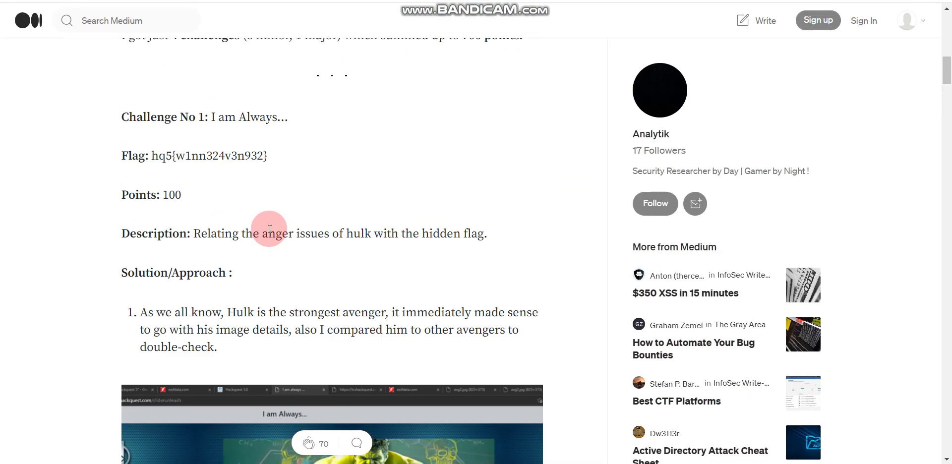
scroll(271, 226, up, 5)
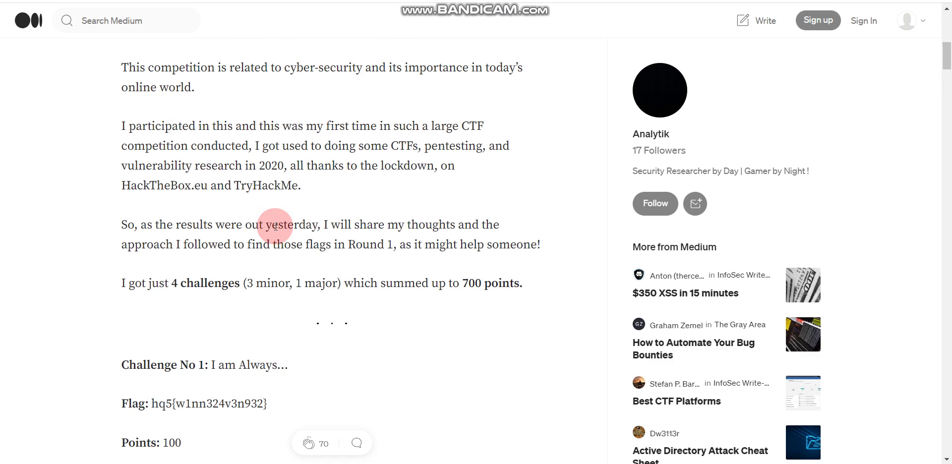
scroll(272, 221, down, 10)
scroll(290, 222, up, 2)
scroll(297, 208, down, 1)
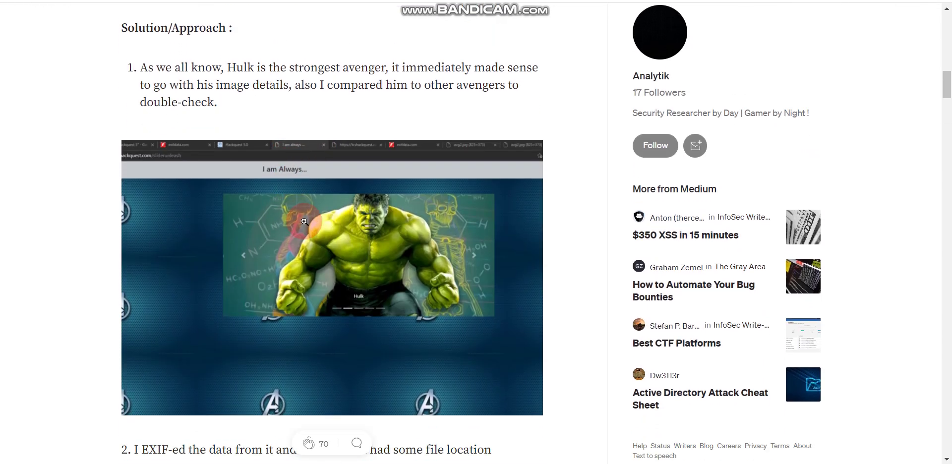
right_click(286, 246)
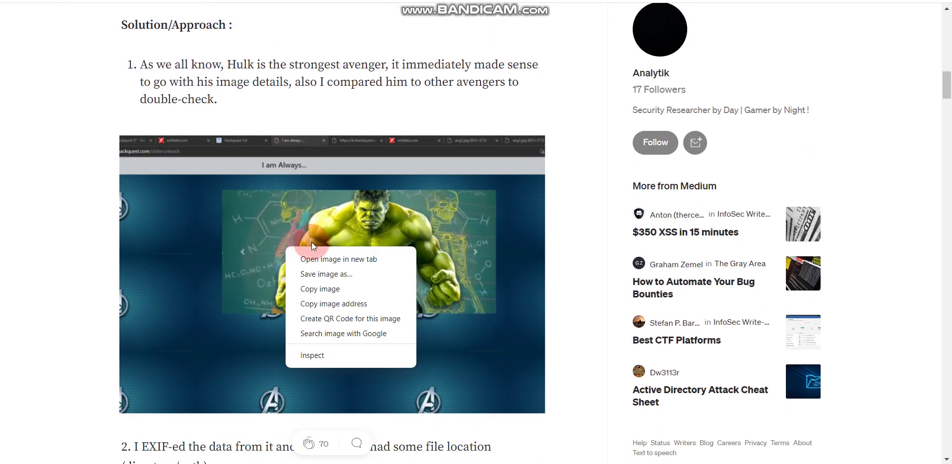
click(332, 260)
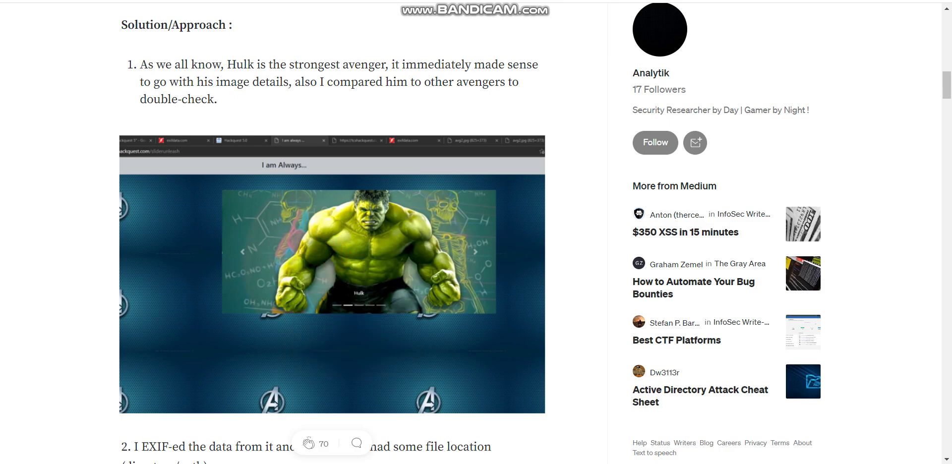
key(ctrl+Tab)
ctrl+scroll(371, 233, up, 4)
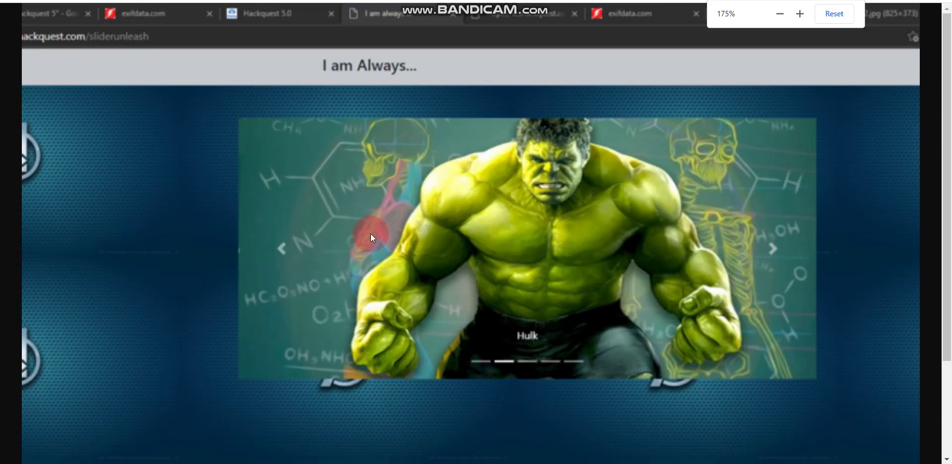
ctrl+scroll(365, 230, down, 1)
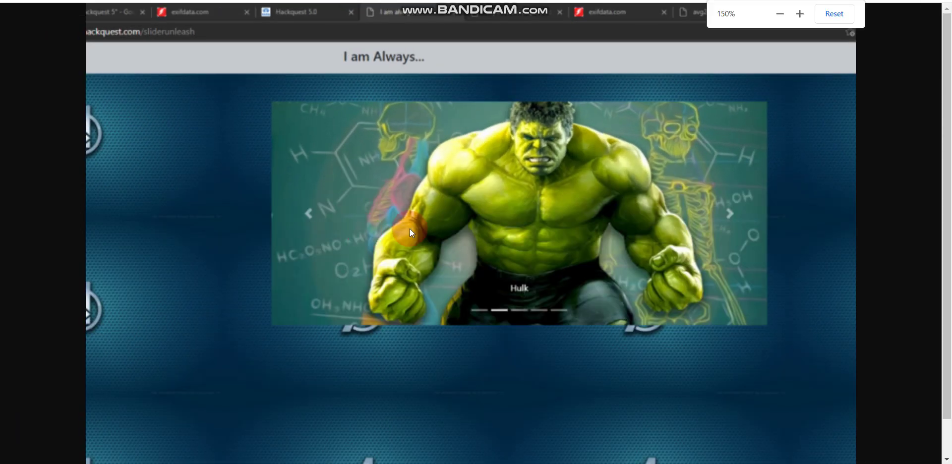
drag(414, 273, 424, 218)
scroll(425, 218, down, 1)
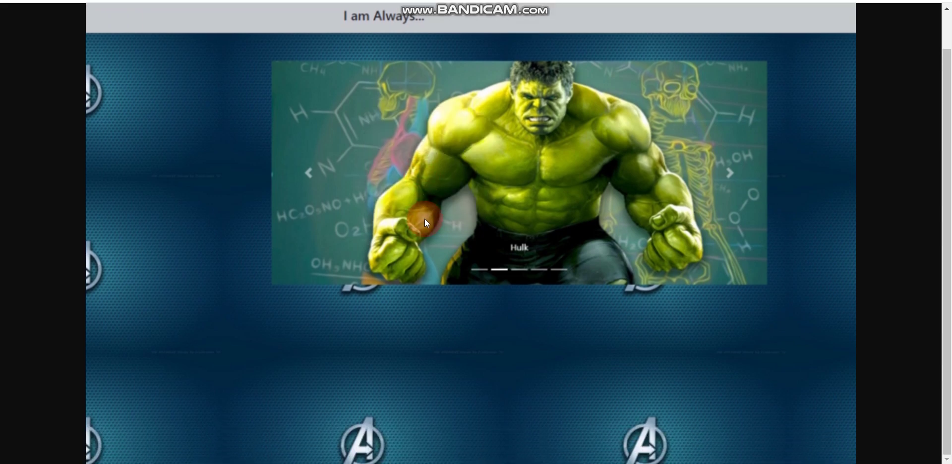
scroll(421, 195, up, 1)
ctrl+scroll(421, 195, down, 1)
ctrl+scroll(421, 195, up, 1)
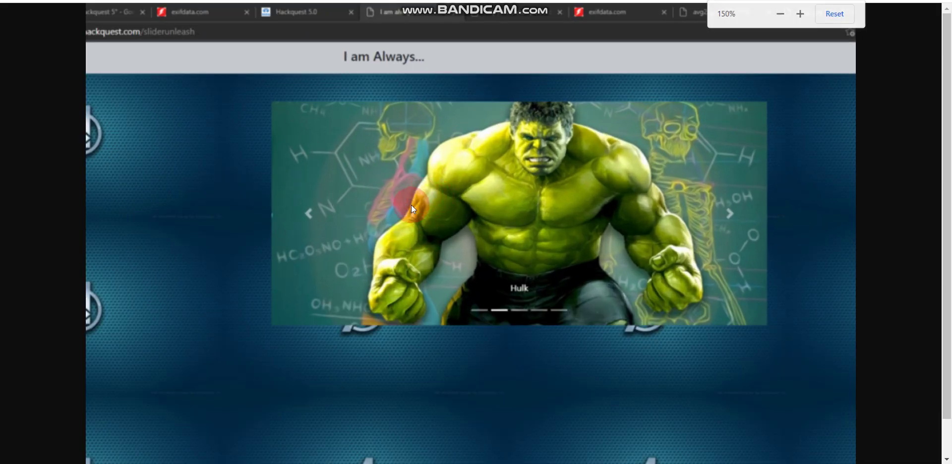
ctrl+scroll(412, 204, up, 1)
ctrl+scroll(326, 263, up, 1)
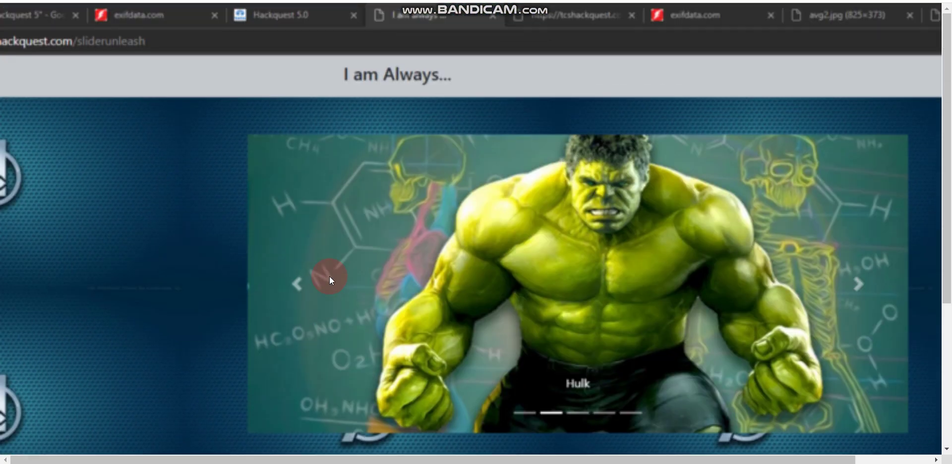
ctrl+scroll(330, 276, down, 1)
scroll(330, 276, down, 3)
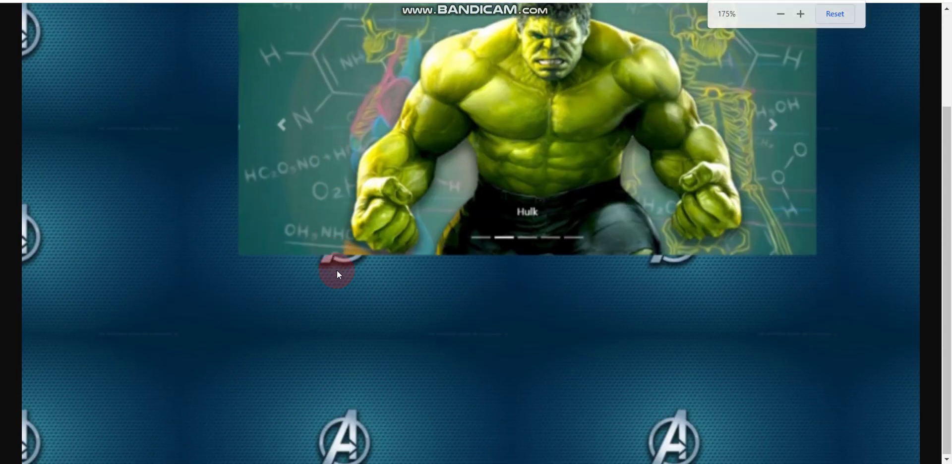
ctrl+scroll(338, 270, down, 1)
ctrl+scroll(270, 92, down, 1)
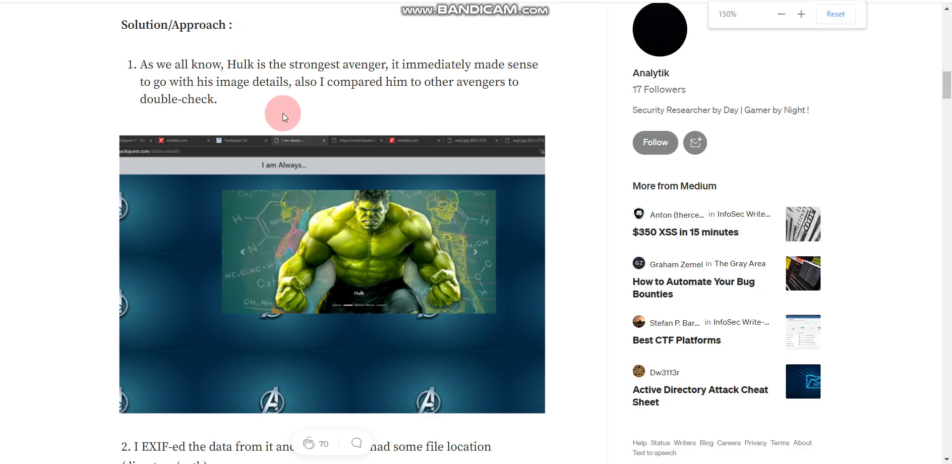
Step: Highlight the term EXIF in step 2, then go to the 'exif data viewer' results
scroll(211, 248, down, 3)
scroll(198, 313, up, 3)
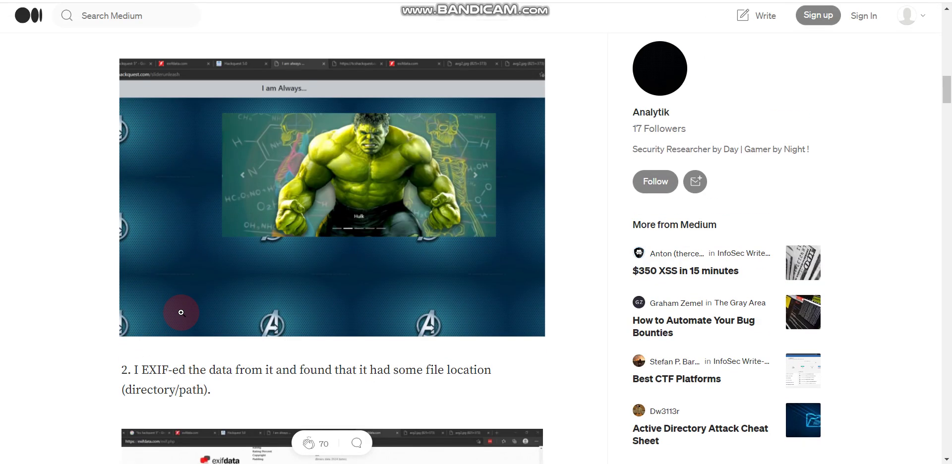
scroll(178, 149, down, 3)
click(179, 165)
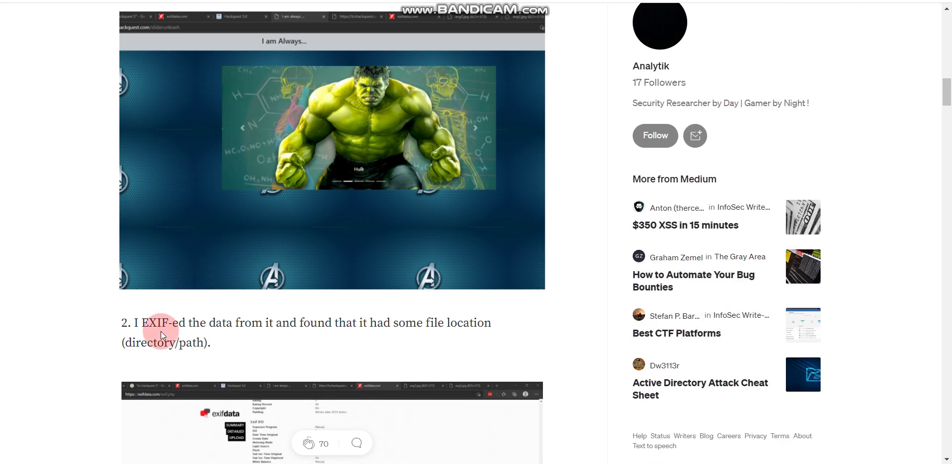
scroll(258, 288, up, 1)
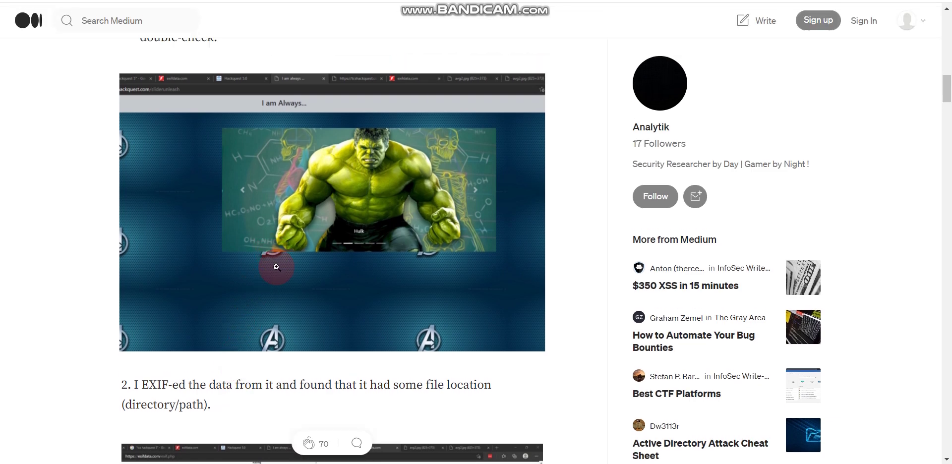
scroll(247, 324, down, 1)
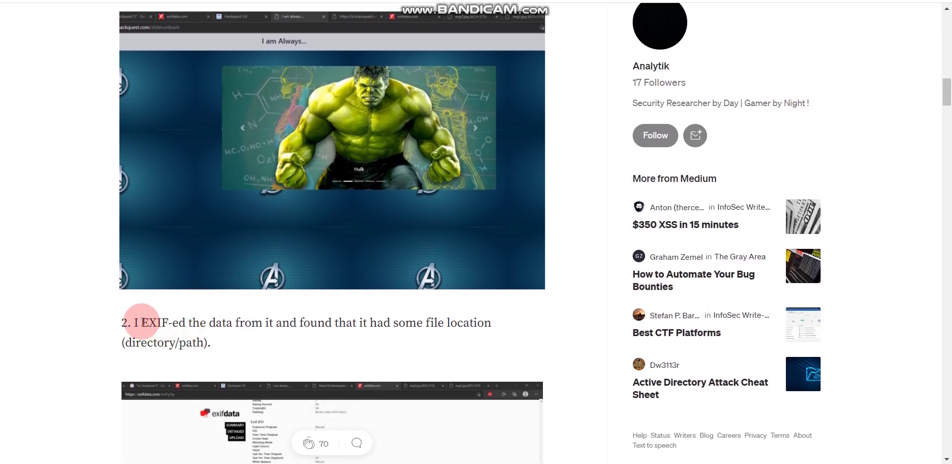
drag(140, 322, 174, 321)
click(152, 322)
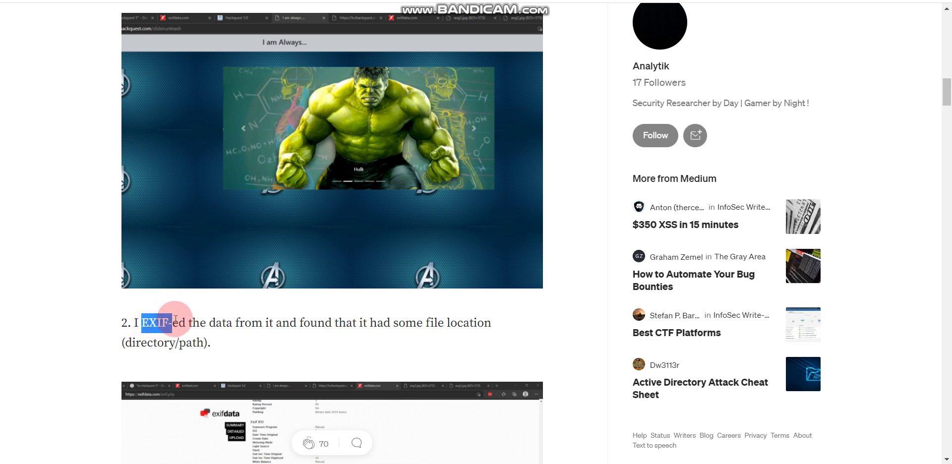
click(213, 325)
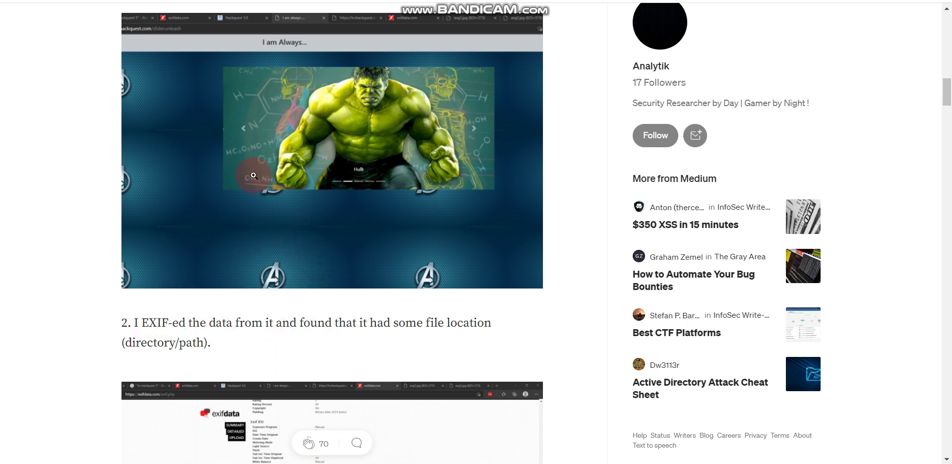
key(ctrl+Tab)
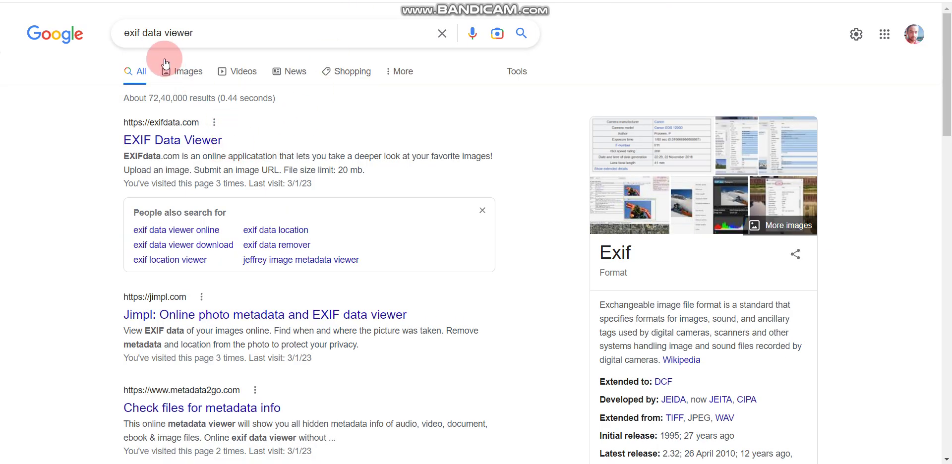
Step: Go to exifdata.com's EXIF Data Viewer from the search results
click(211, 33)
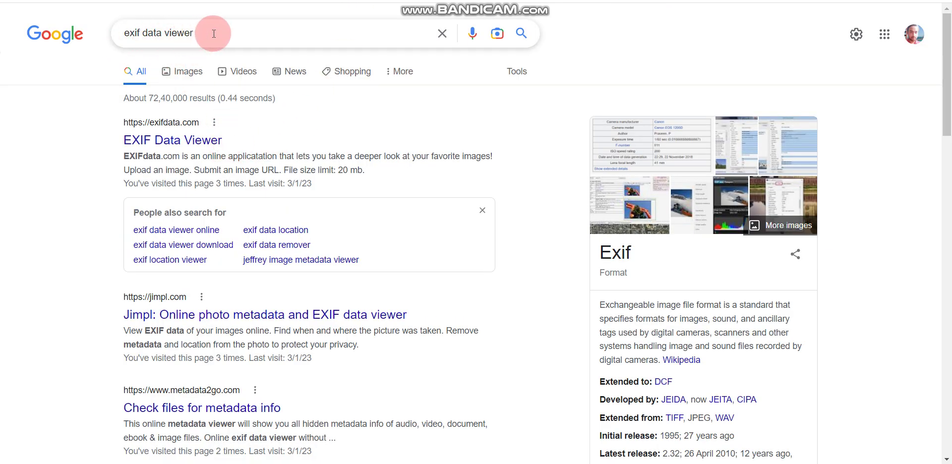
click(148, 143)
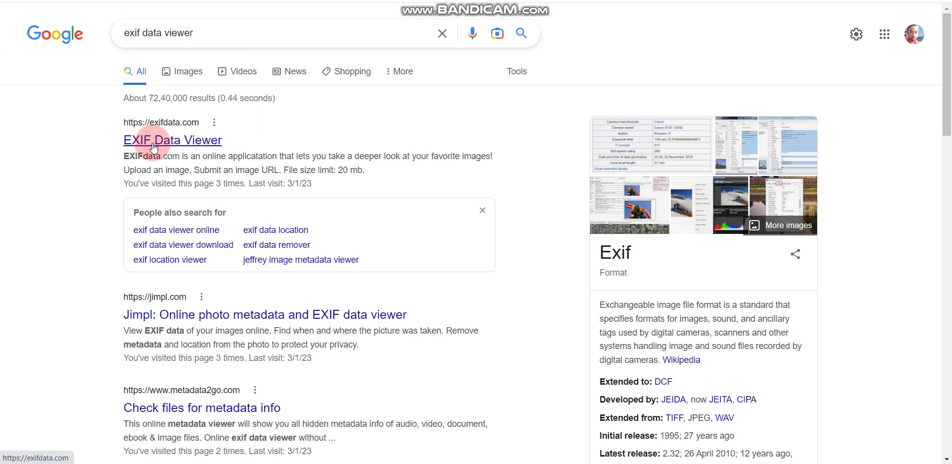
click(204, 144)
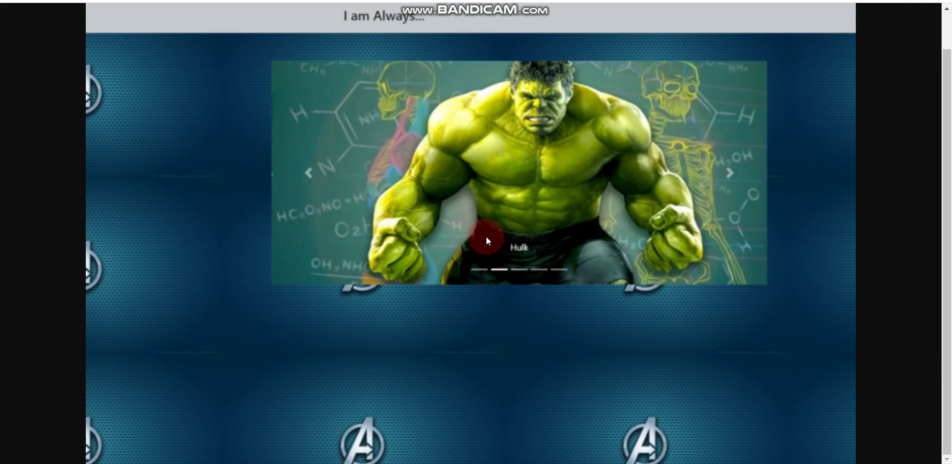
Step: Compare the Hulk challenge page with the write-up's step 2, then bring up the part-2 folder
click(430, 461)
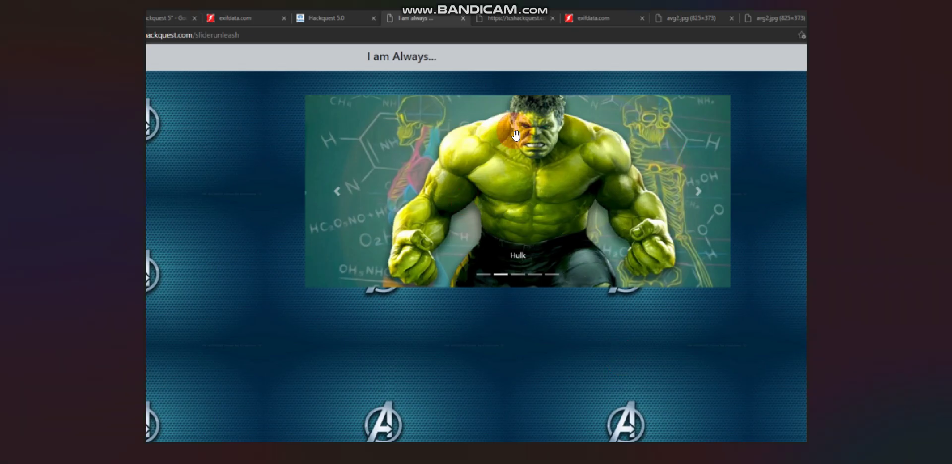
click(360, 204)
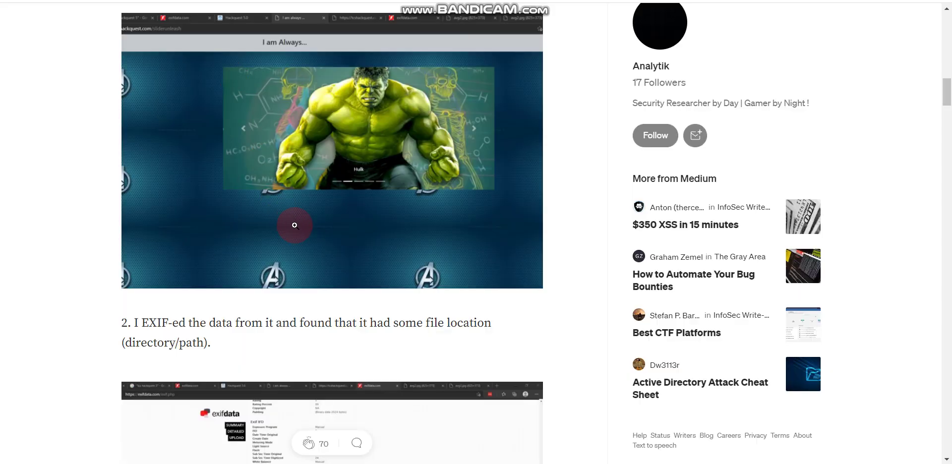
scroll(298, 228, up, 2)
scroll(317, 233, down, 1)
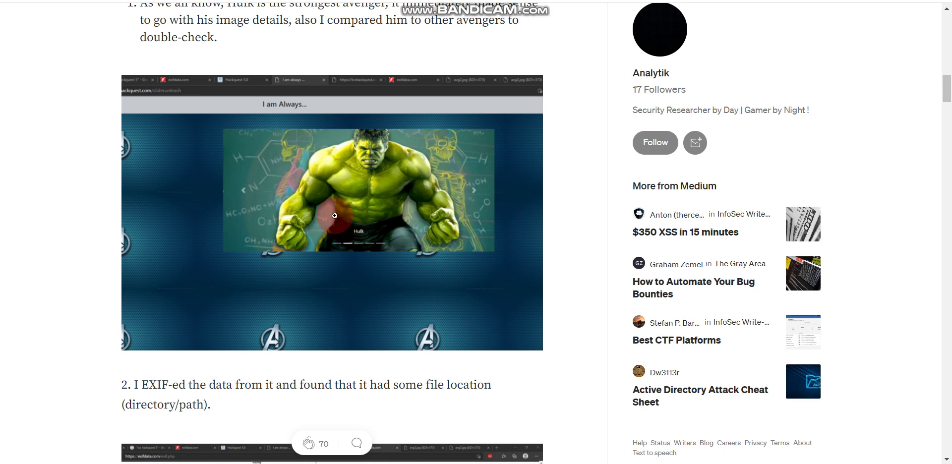
scroll(335, 216, down, 1)
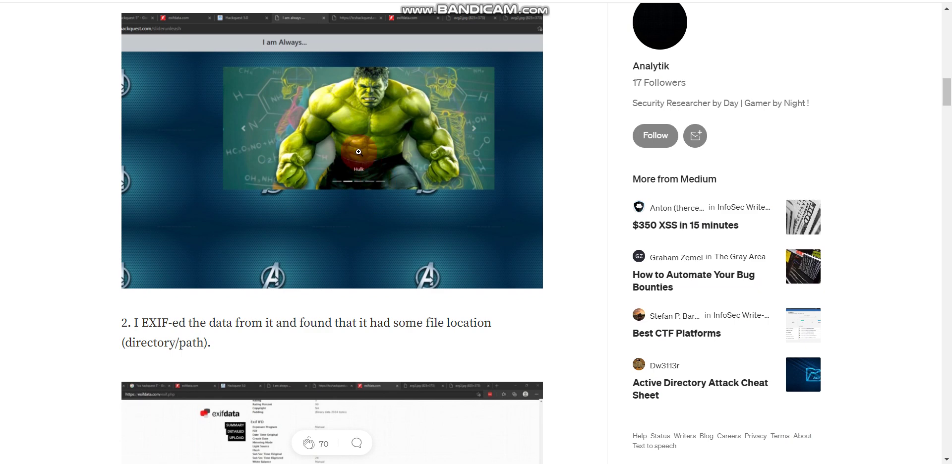
scroll(299, 159, up, 1)
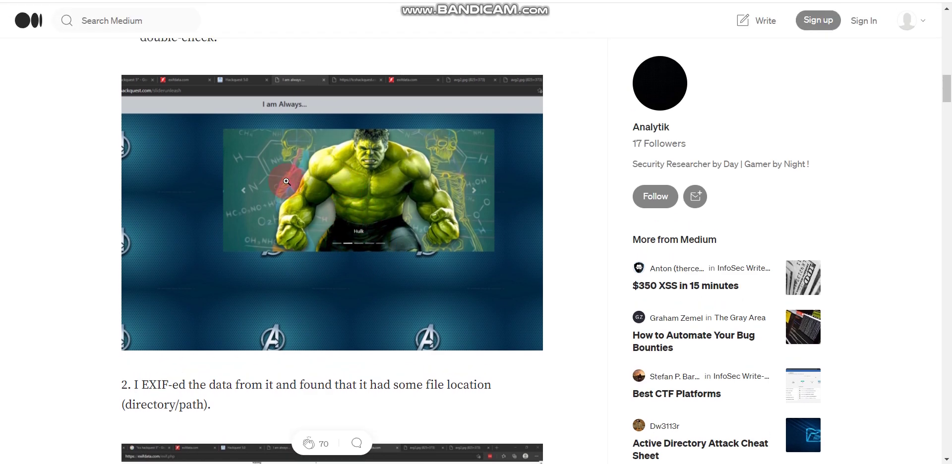
scroll(354, 240, down, 1)
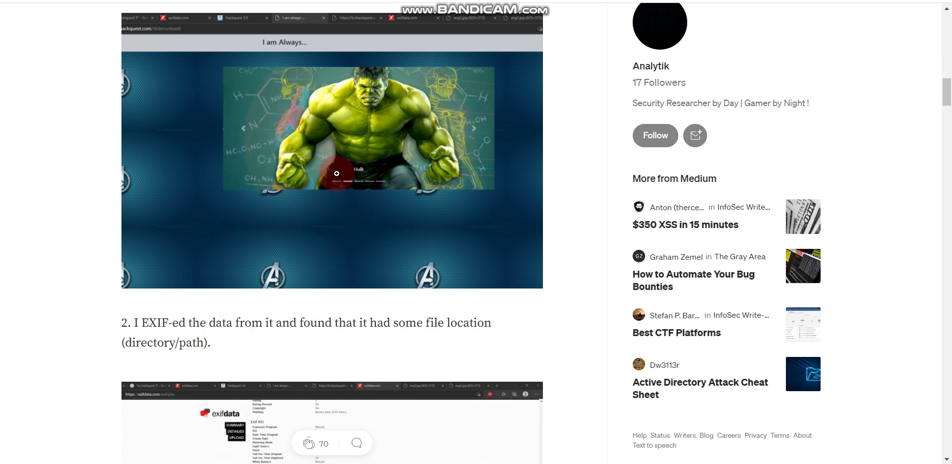
key(alt+Tab)
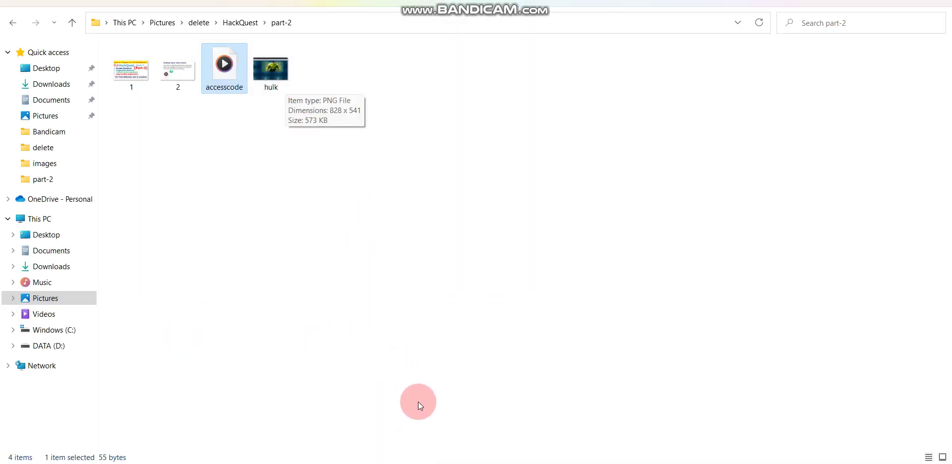
Step: Upload hulk.png from the part-2 folder to exifdata.com to read its metadata
key(alt+Tab)
key(ctrl+Tab)
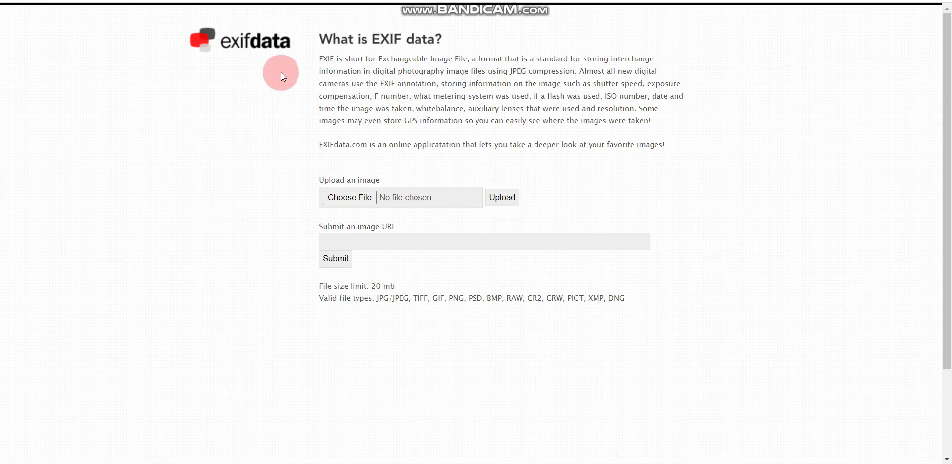
click(358, 198)
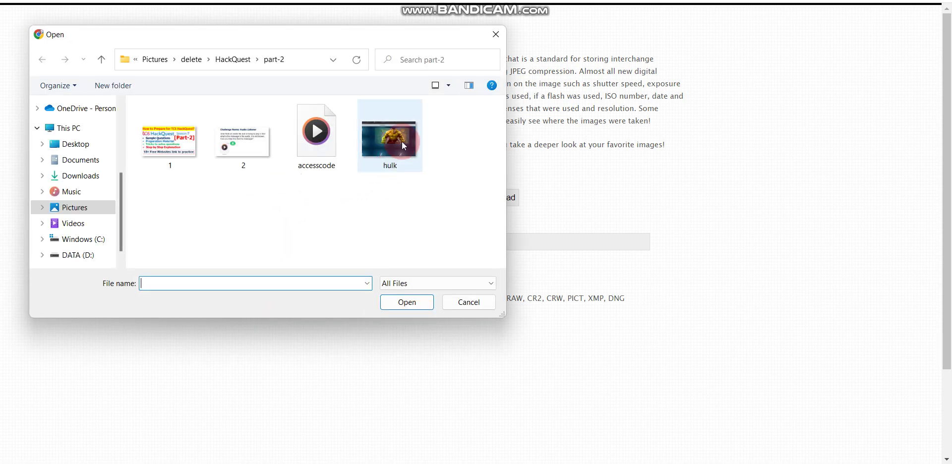
click(404, 145)
click(418, 302)
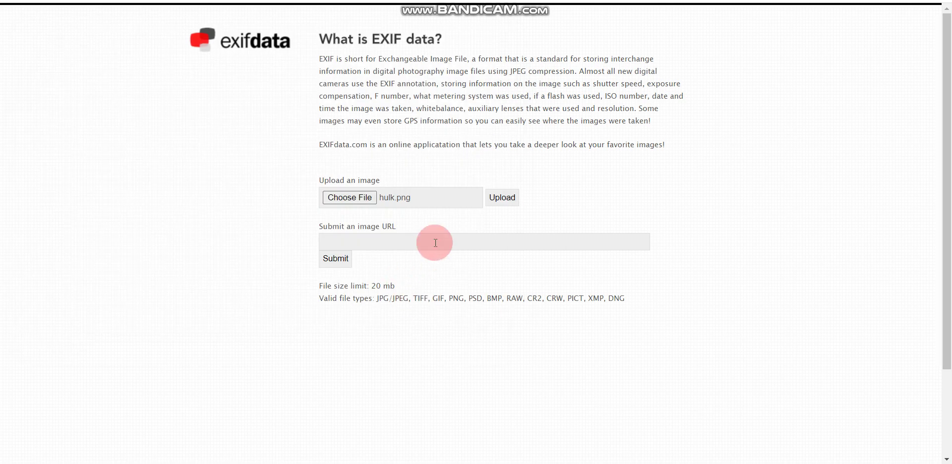
click(509, 201)
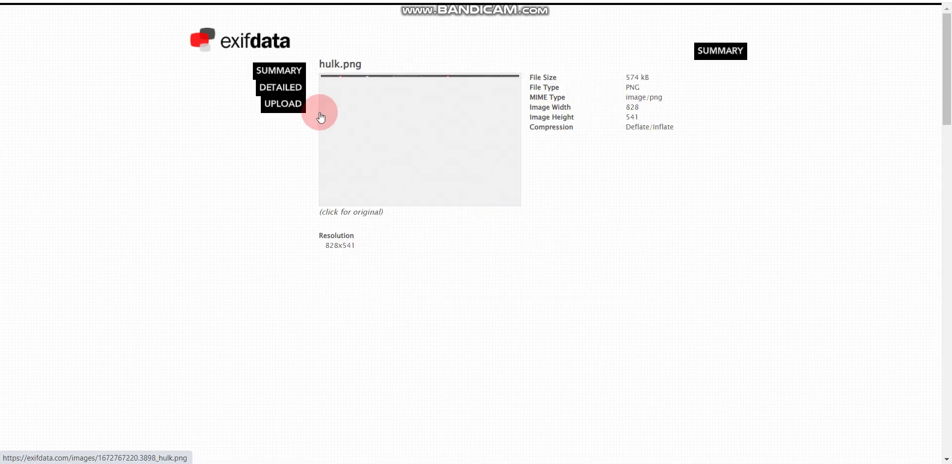
Step: Zoom to 175% and scan hulk.png's System, File, PNG and Composite metadata, then go to the Hulk challenge page
key(ctrl+plus)
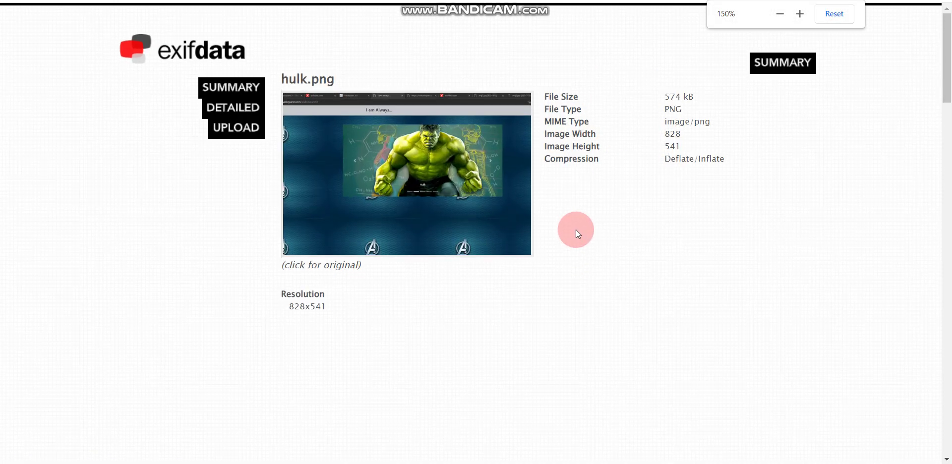
key(ctrl+plus)
scroll(698, 177, down, 2)
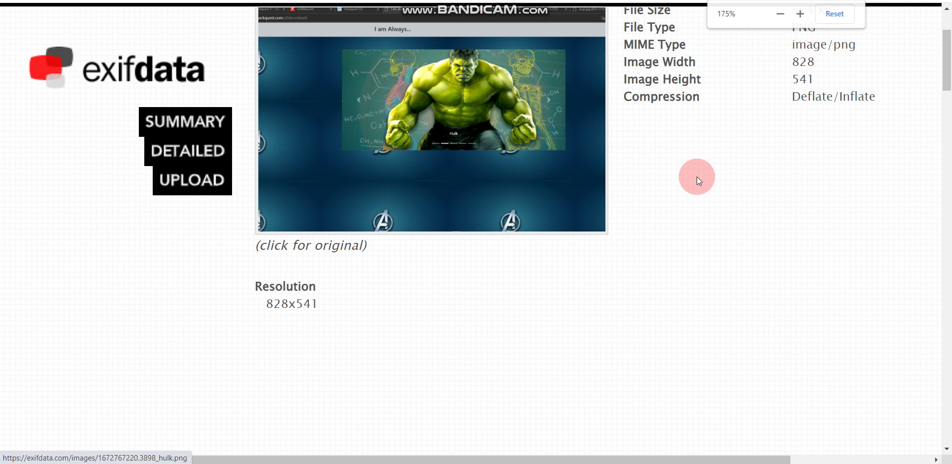
scroll(697, 176, up, 3)
scroll(627, 228, down, 6)
scroll(408, 285, down, 8)
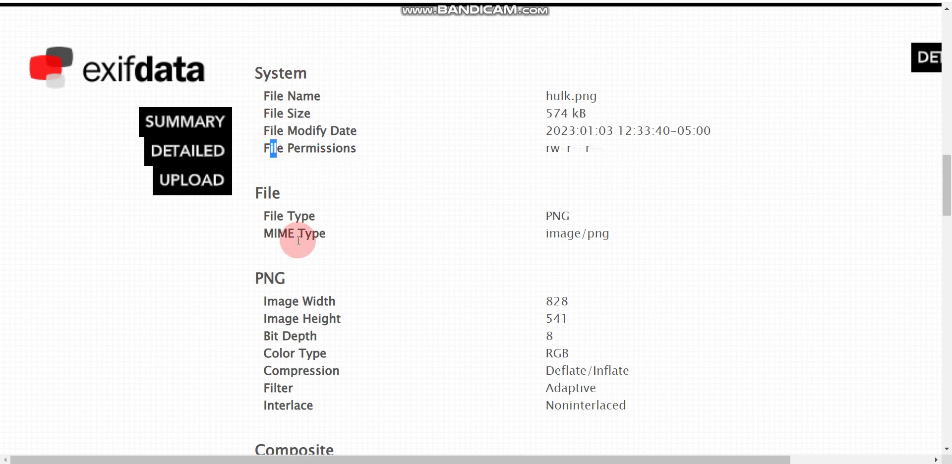
scroll(326, 257, down, 3)
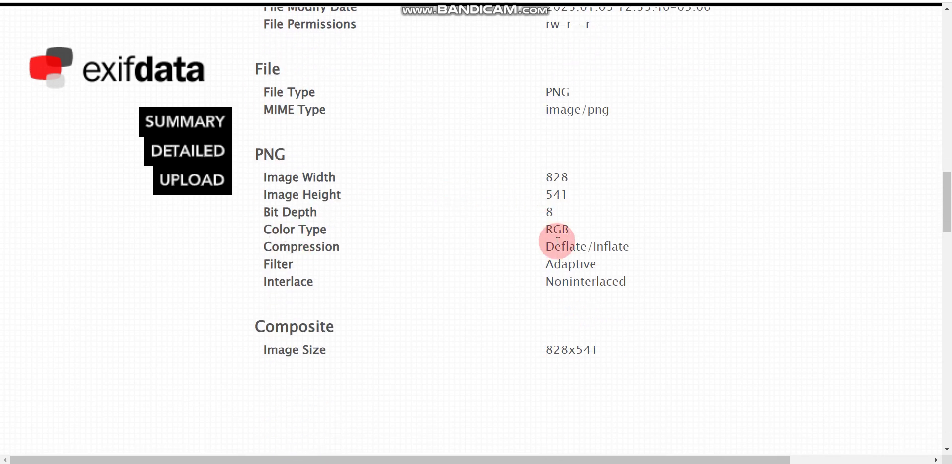
scroll(464, 261, up, 2)
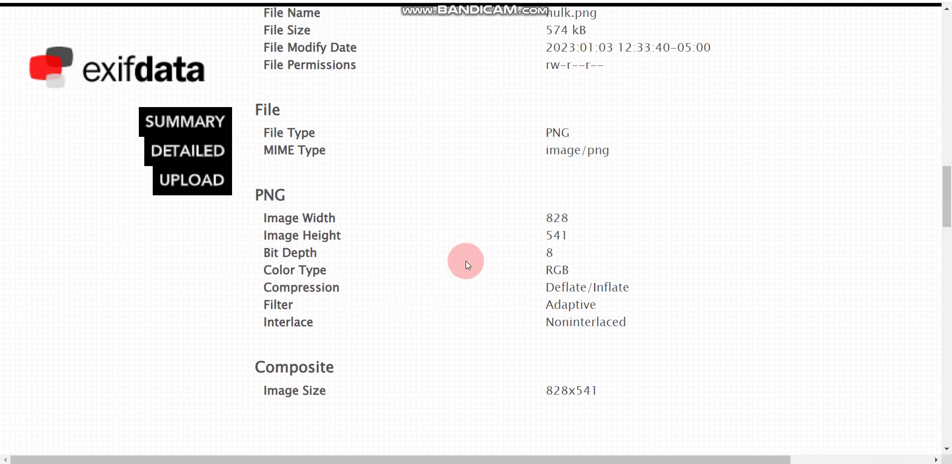
scroll(439, 180, down, 1)
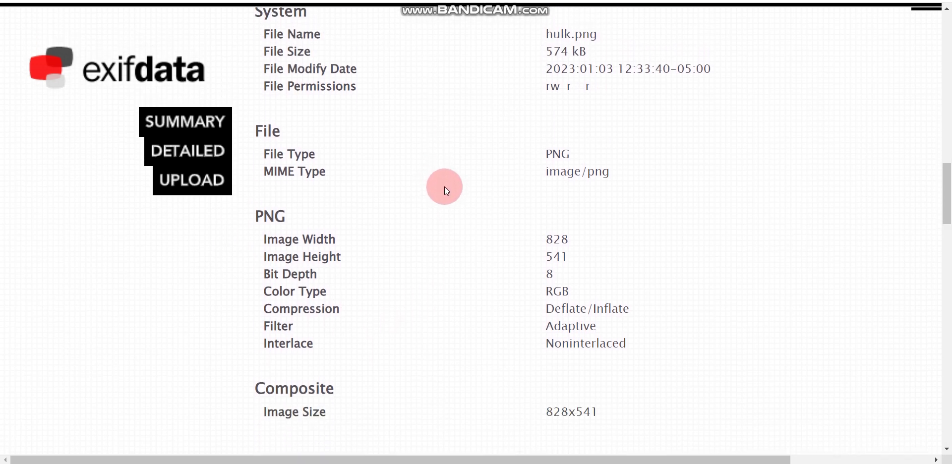
scroll(444, 209, up, 1)
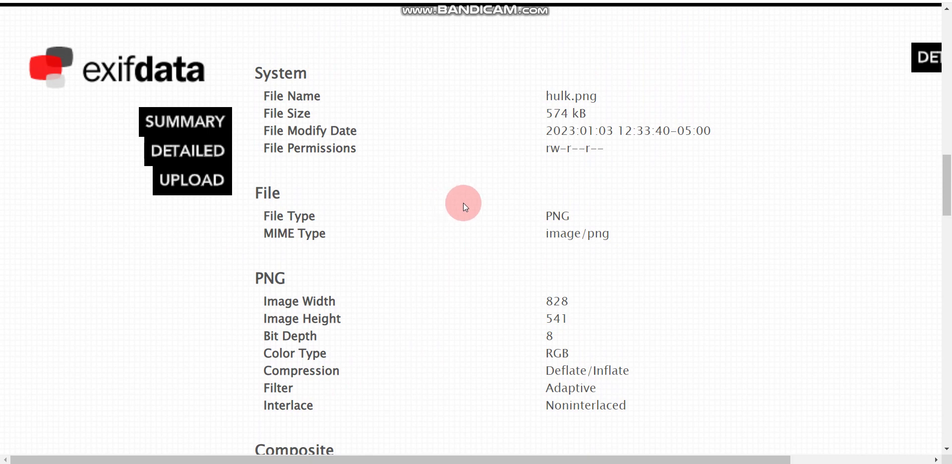
key(ctrl+Tab)
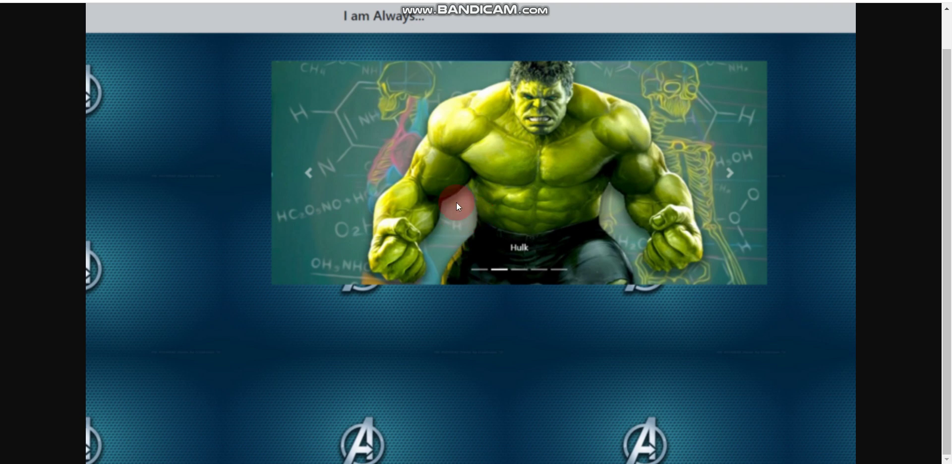
Step: Back in the Medium write-up, scroll to the EXIF screenshot and preview it enlarged
key(ctrl+Tab)
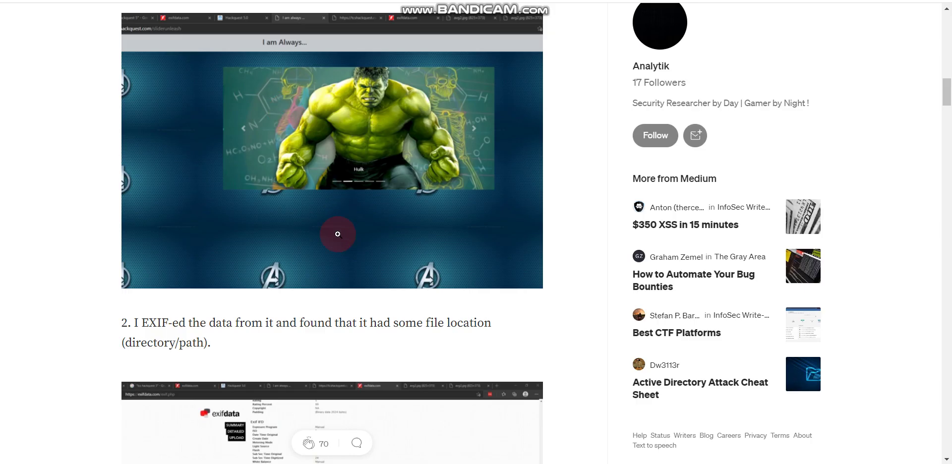
scroll(213, 247, down, 4)
scroll(215, 221, down, 1)
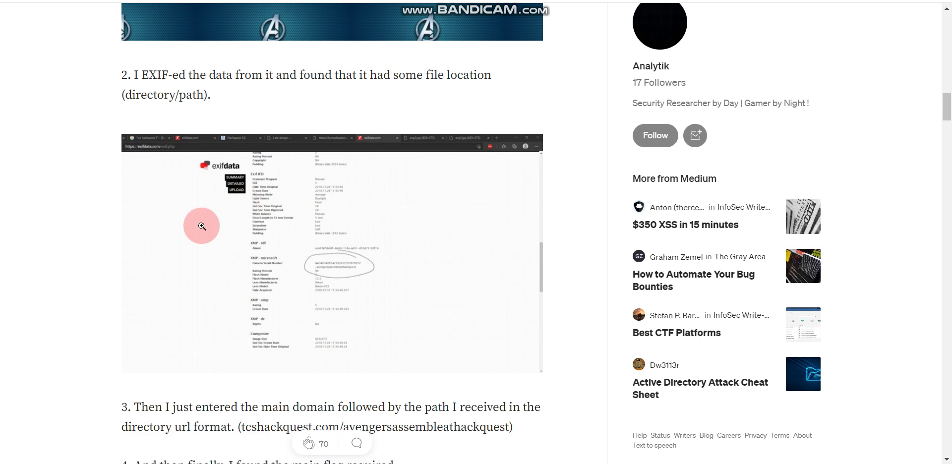
click(291, 233)
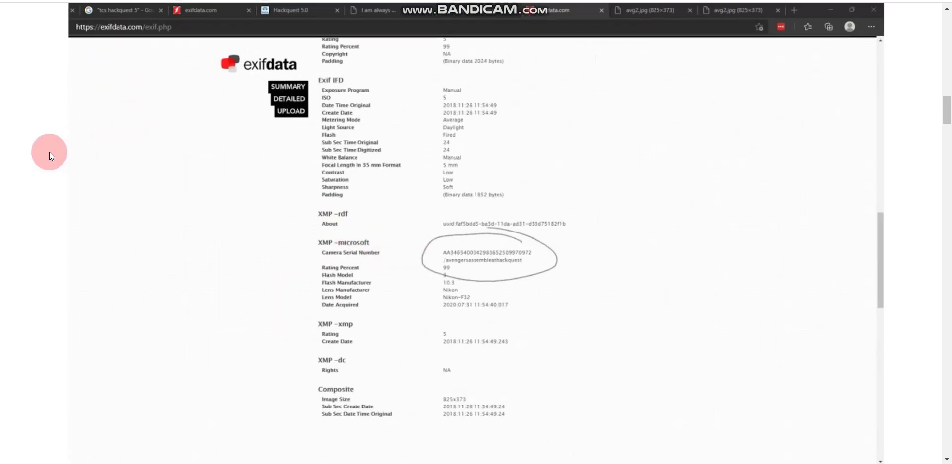
click(50, 156)
Step: Open the EXIF screenshot in its own tab and magnify it to read its values
right_click(200, 177)
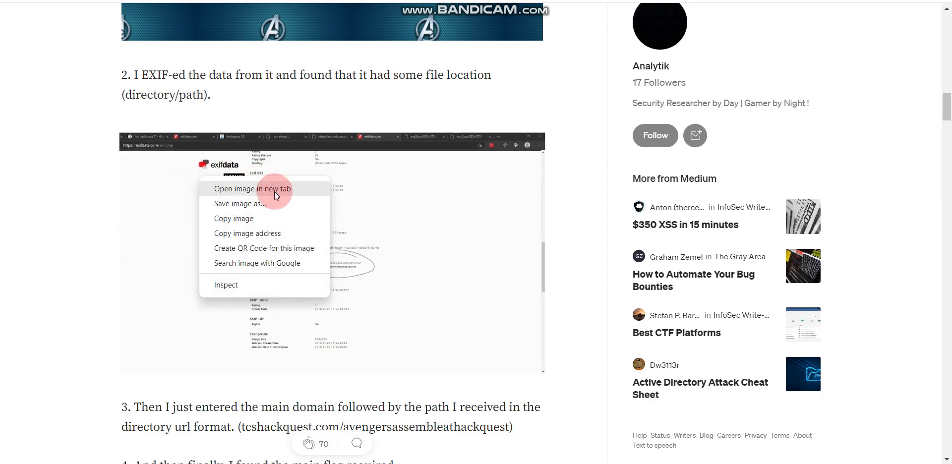
click(274, 191)
key(ctrl+Tab)
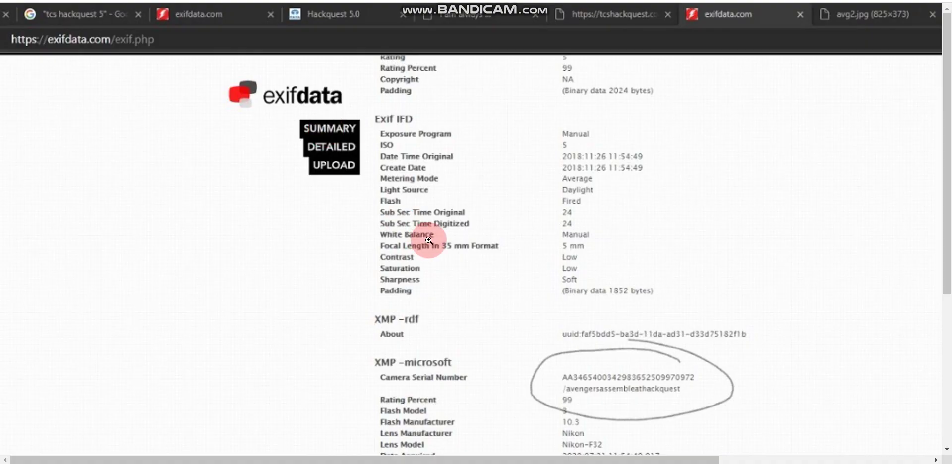
key(ctrl+plus)
key(ctrl+plus)
key(ctrl+plus)
key(ctrl+plus)
drag(353, 461, 567, 460)
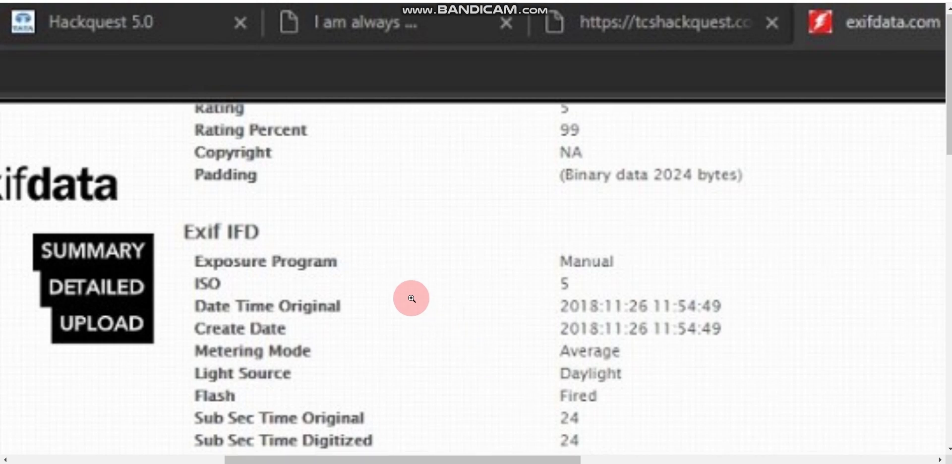
scroll(411, 299, down, 6)
key(ctrl+minus)
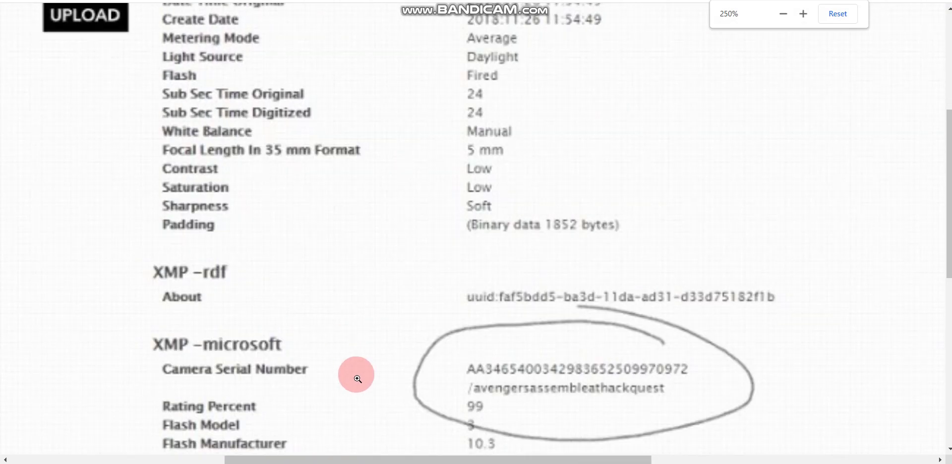
drag(351, 460, 310, 461)
scroll(259, 213, up, 2)
scroll(461, 333, down, 3)
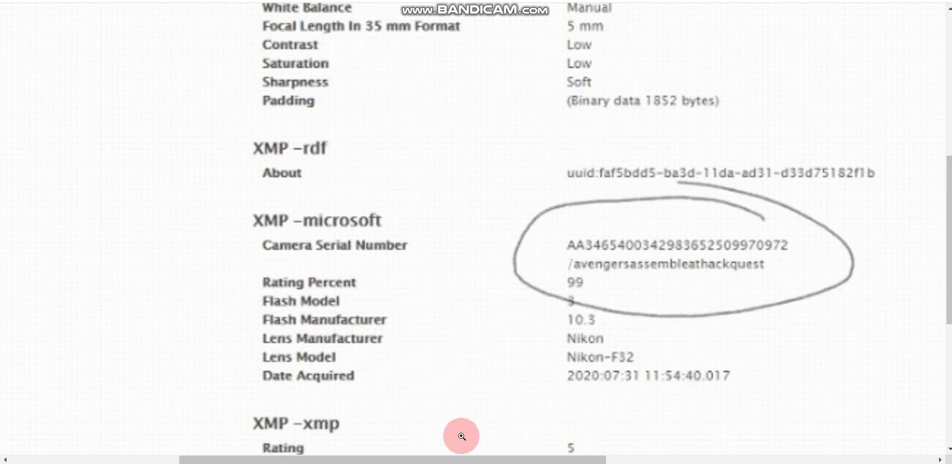
scroll(308, 243, down, 1)
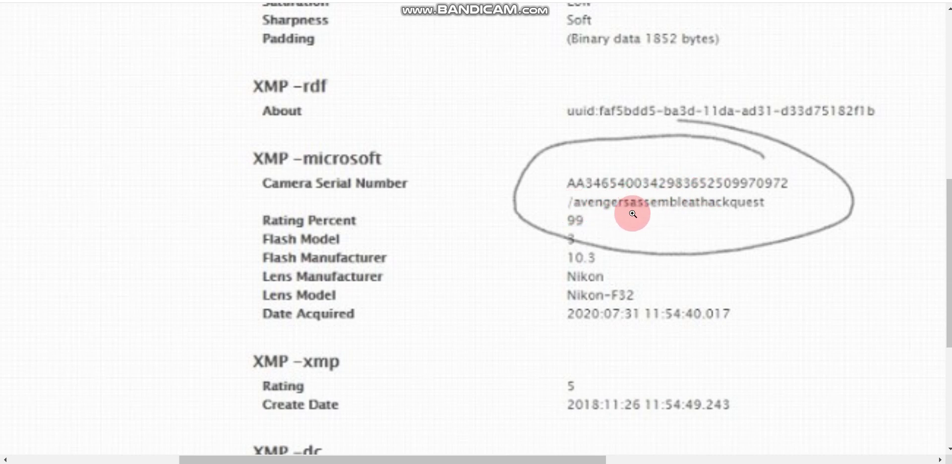
Step: Magnify the circled /avengersassembleathackquest path, then reset zoom and continue to the article's flag step
key(ctrl+plus)
key(ctrl+plus)
drag(459, 460, 595, 456)
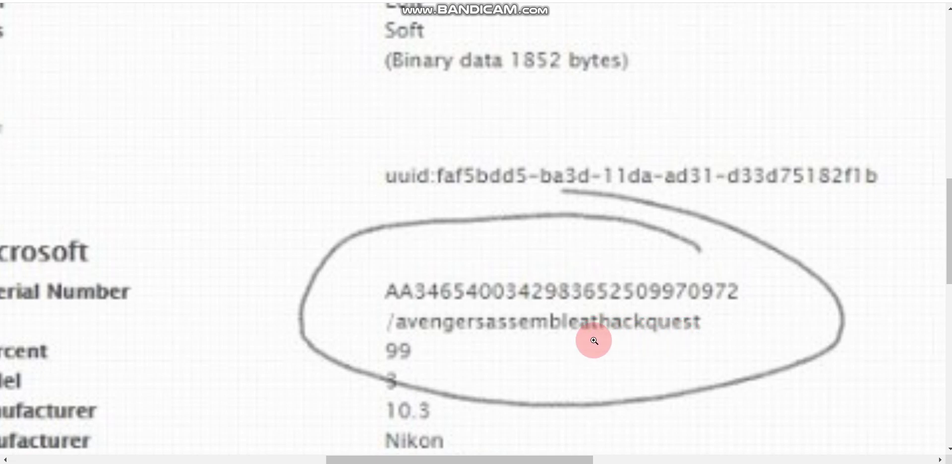
scroll(570, 341, down, 1)
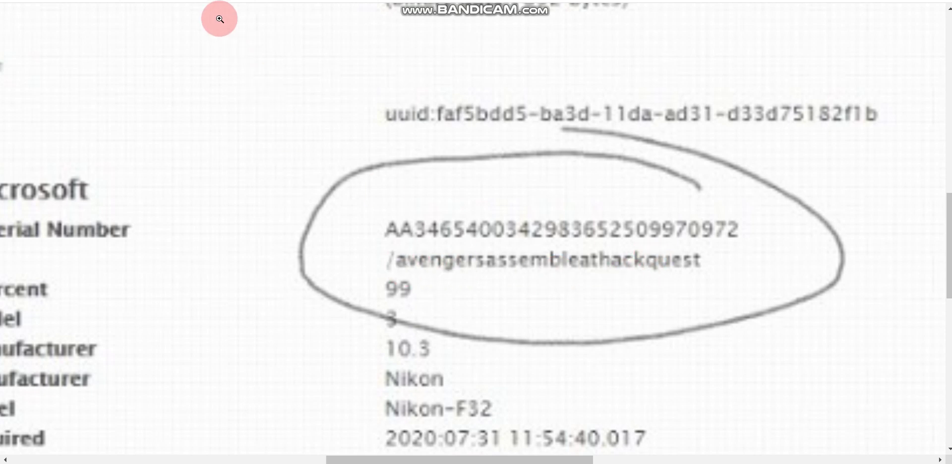
key(ctrl+0)
scroll(362, 251, down, 5)
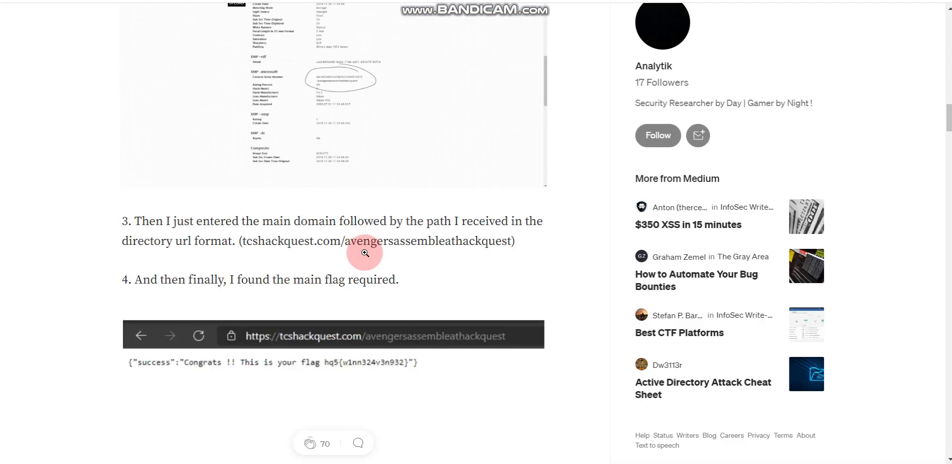
click(364, 314)
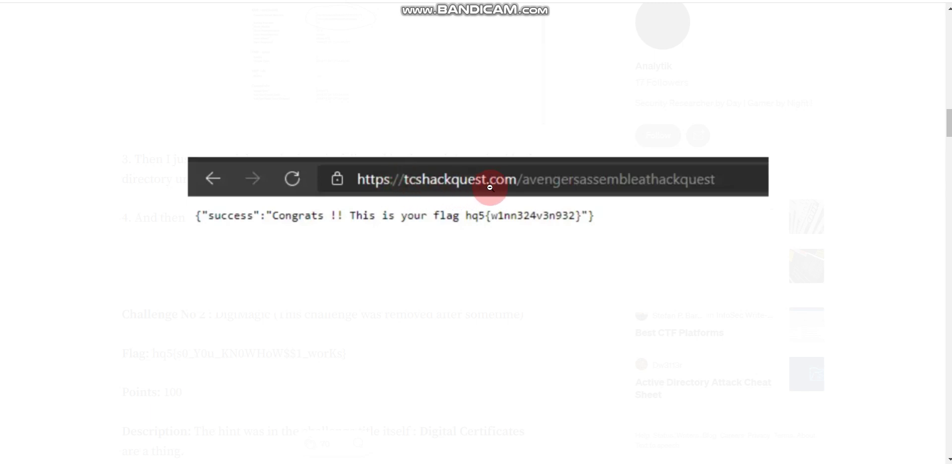
click(579, 190)
click(430, 260)
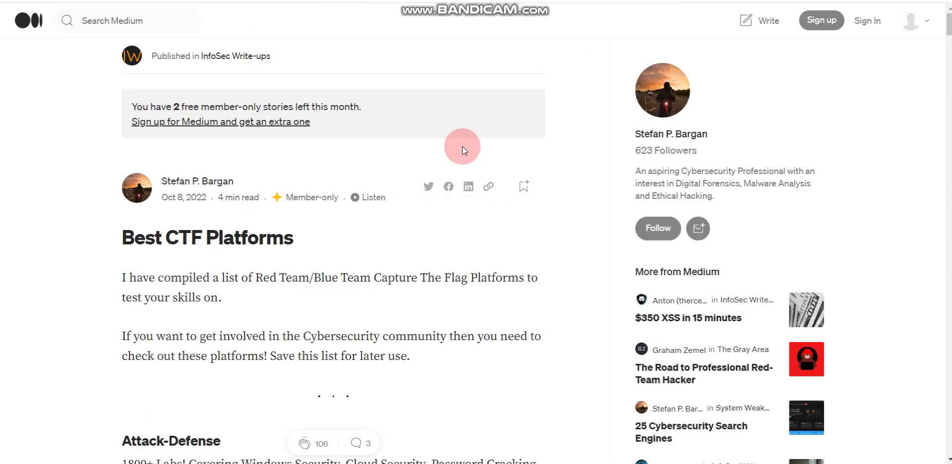
Step: Scroll through the Best CTF Platforms list from CryptoHack to TryHackMe
scroll(277, 146, down, 1)
scroll(248, 124, up, 1)
drag(946, 32, 946, 62)
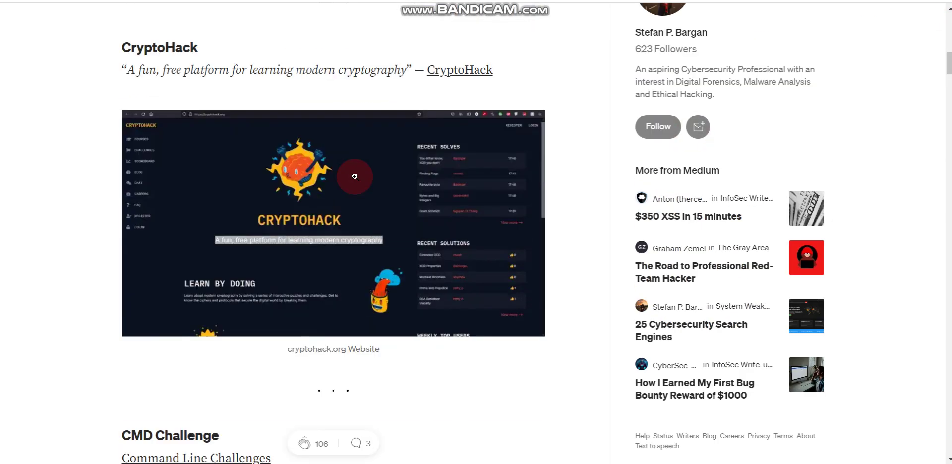
scroll(350, 96, down, 6)
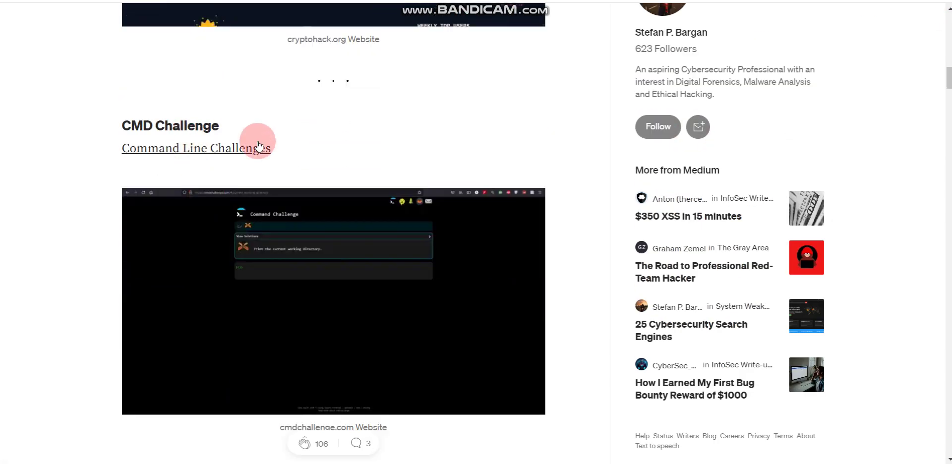
scroll(258, 145, down, 10)
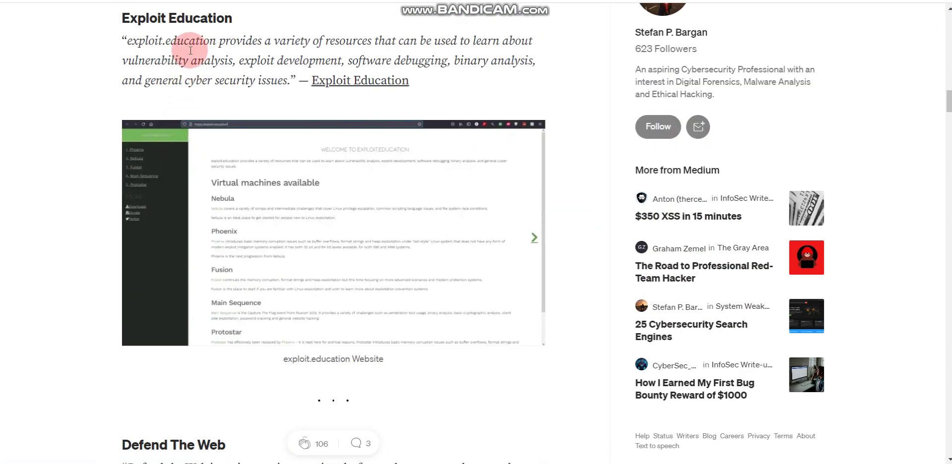
scroll(206, 230, down, 10)
scroll(186, 197, up, 4)
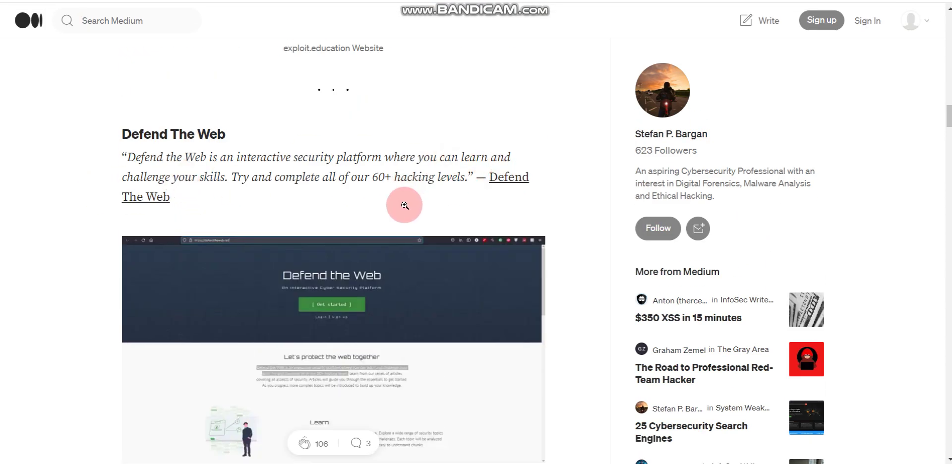
scroll(405, 205, down, 10)
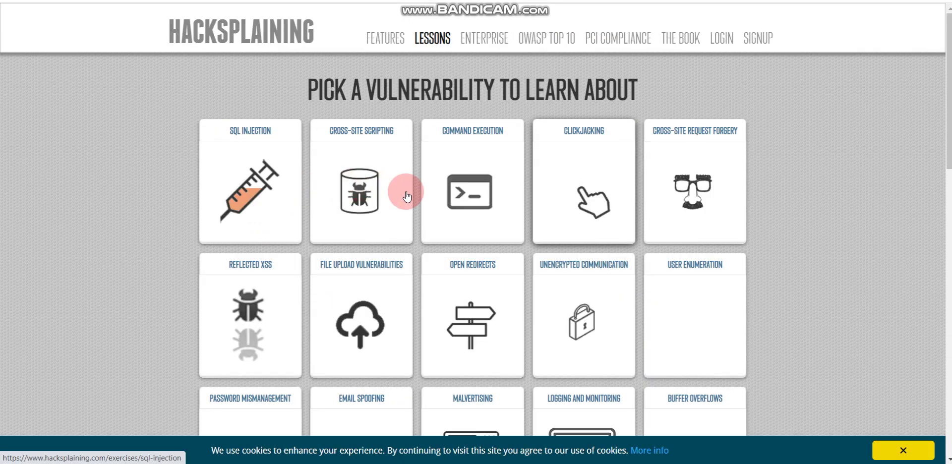
scroll(223, 240, down, 3)
Step: Return to the platforms article, then bring up the TCS HackQuest Part-2 Audio Listener image
key(alt+Left)
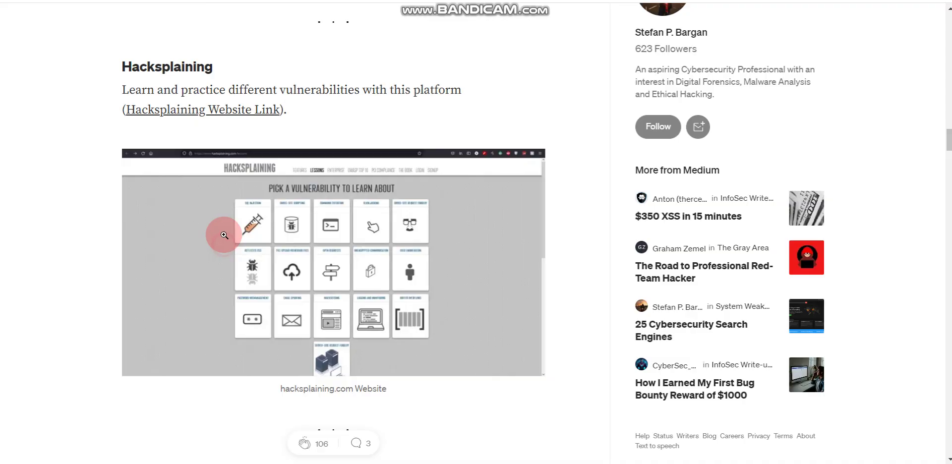
scroll(224, 235, down, 7)
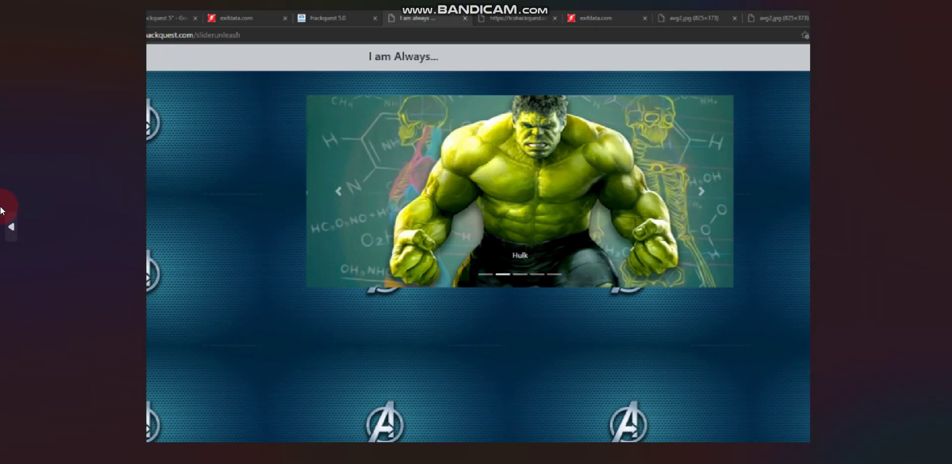
click(4, 218)
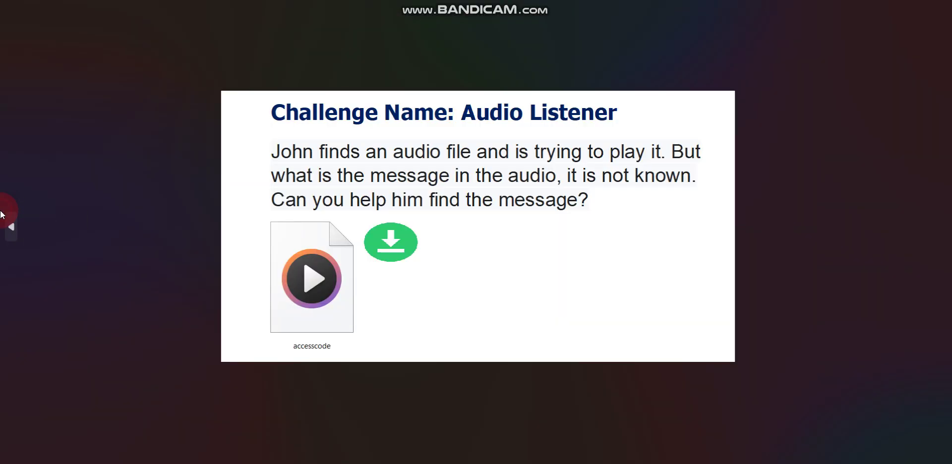
click(3, 216)
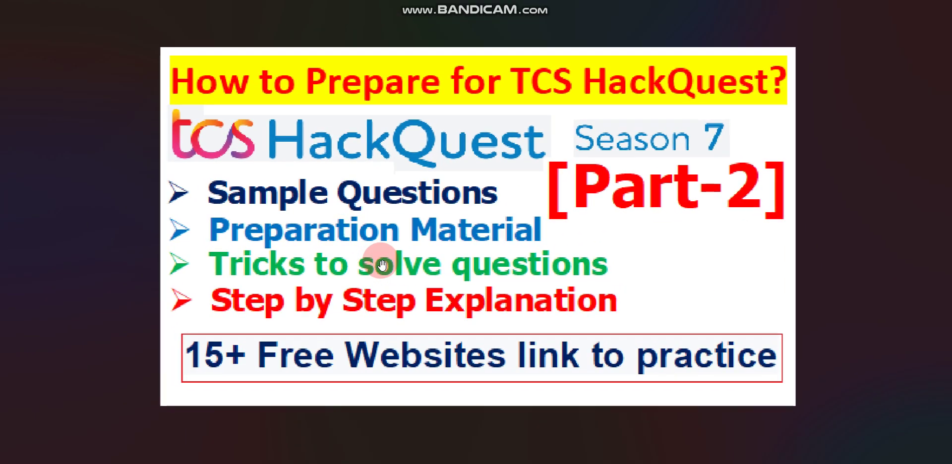